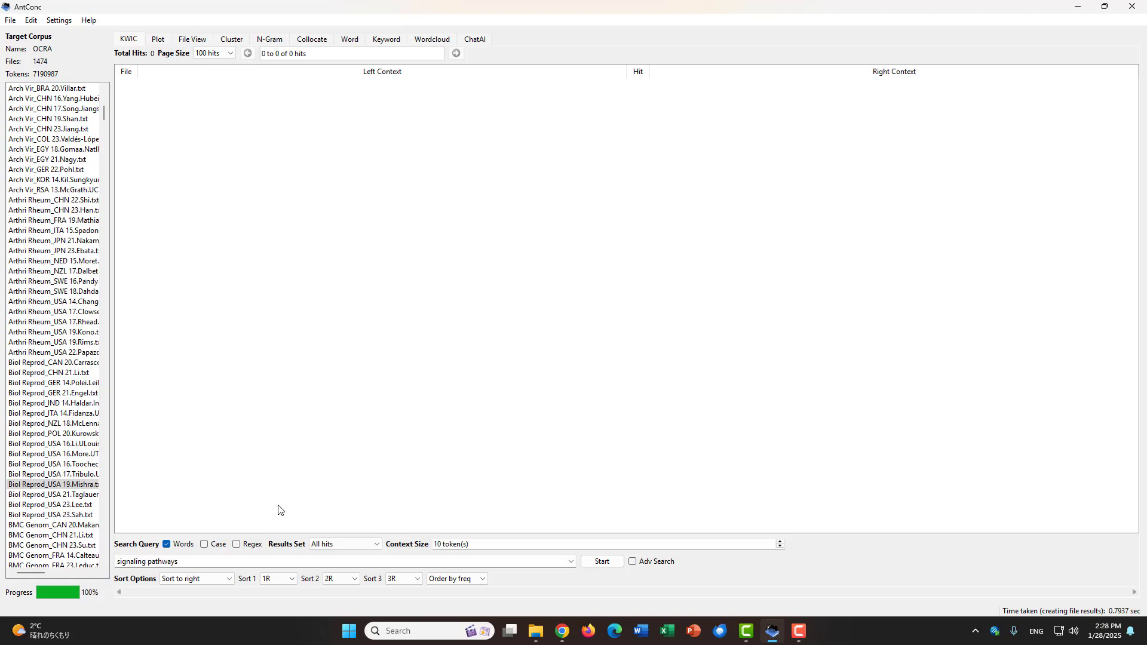
# Step: Search the corpus for "signaling pathways" and widen the File column to show more of the file names
pyautogui.press('Return')
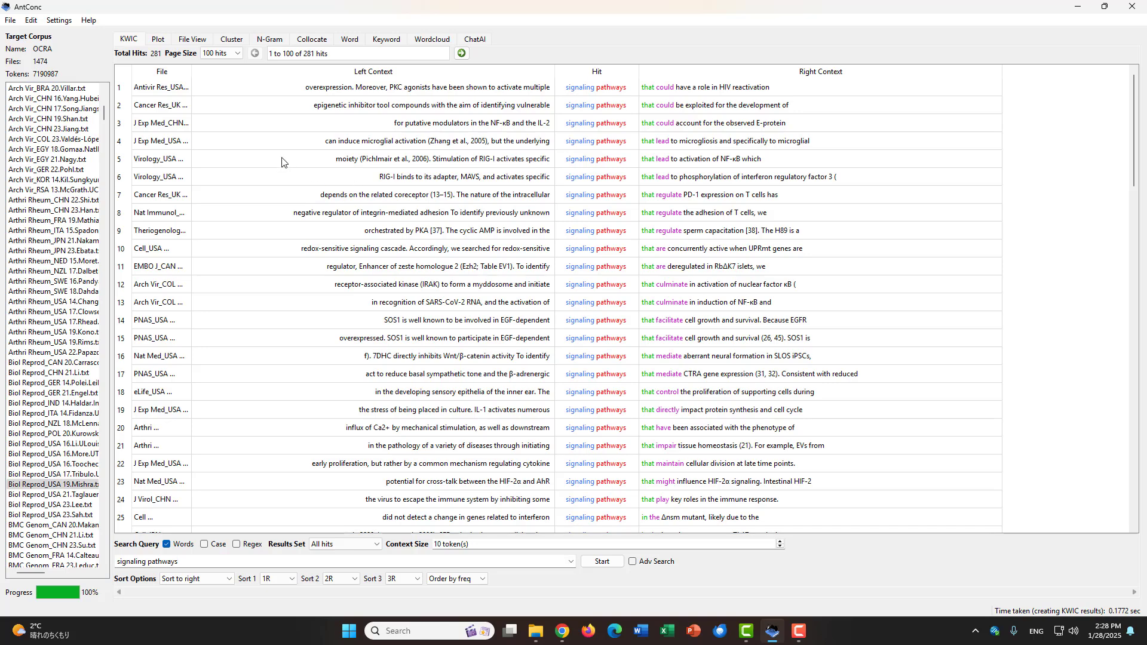
pyautogui.moveTo(191, 71); pyautogui.dragTo(264, 75)
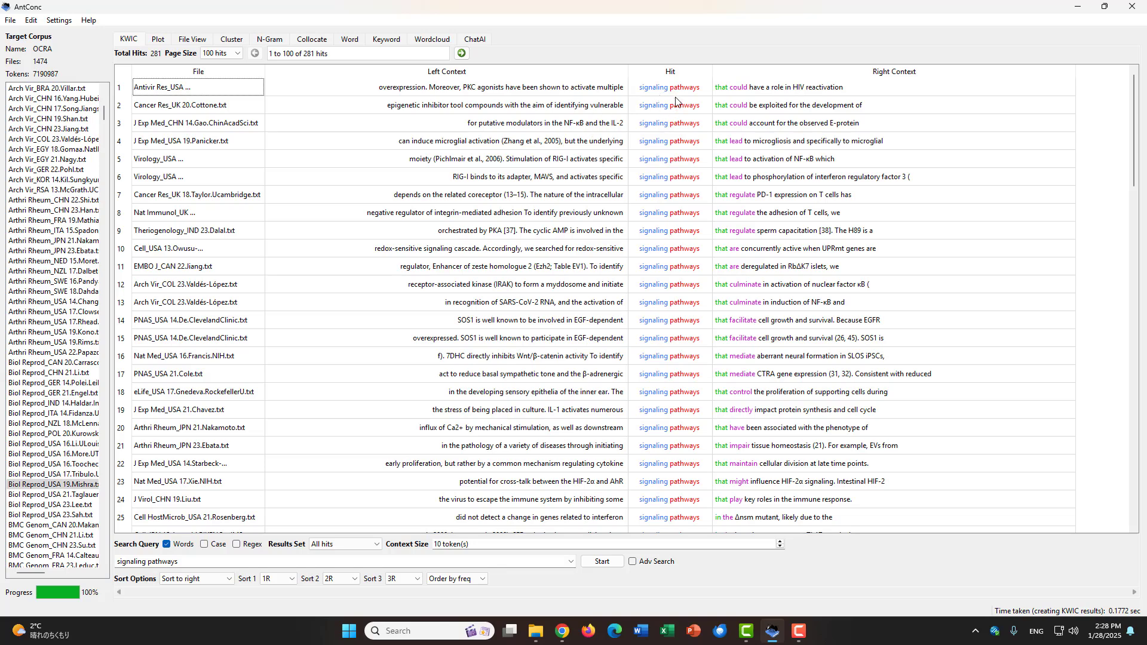
# Step: Set the first sort level to 1L and rerun the "signaling pathways" search
pyautogui.click(287, 580)
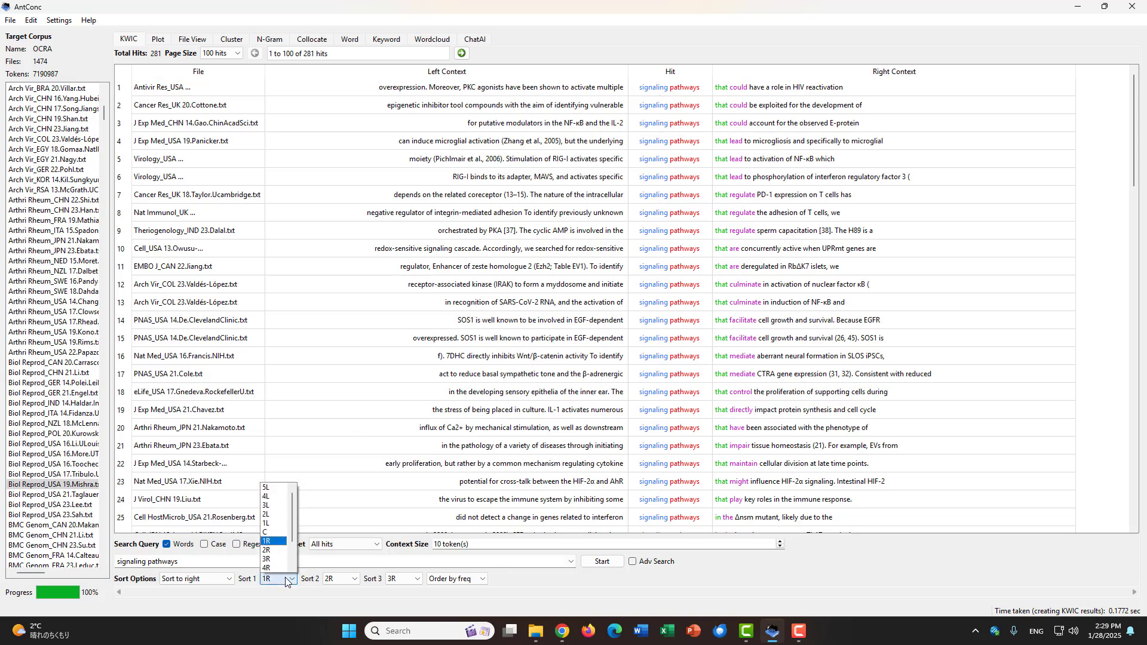
pyautogui.click(268, 524)
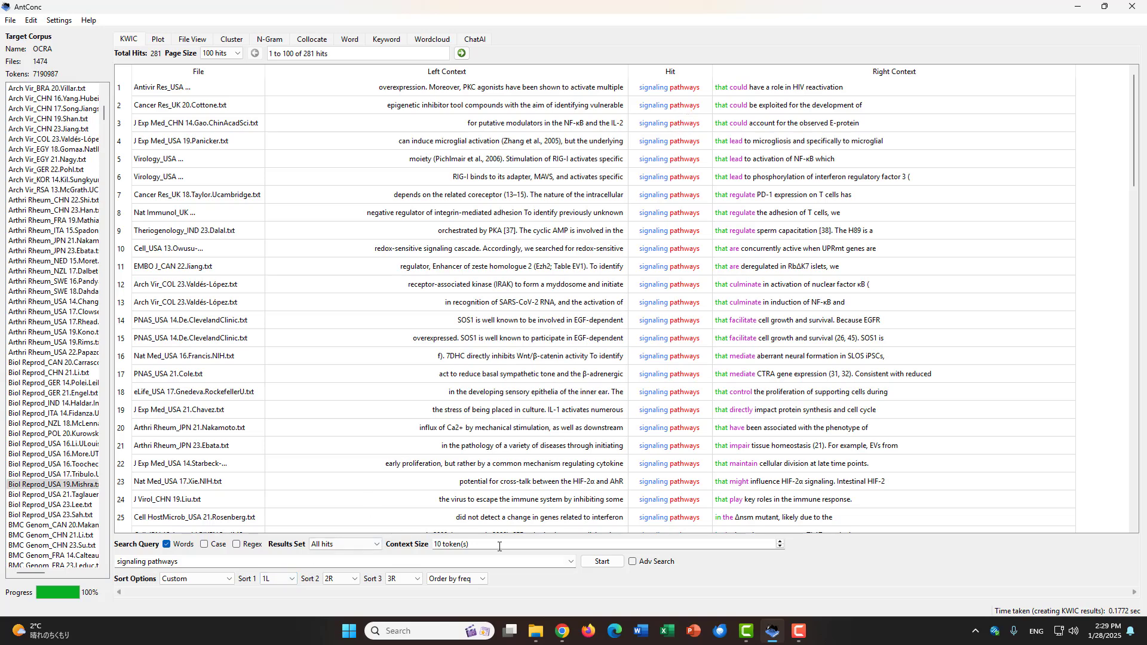
pyautogui.click(600, 562)
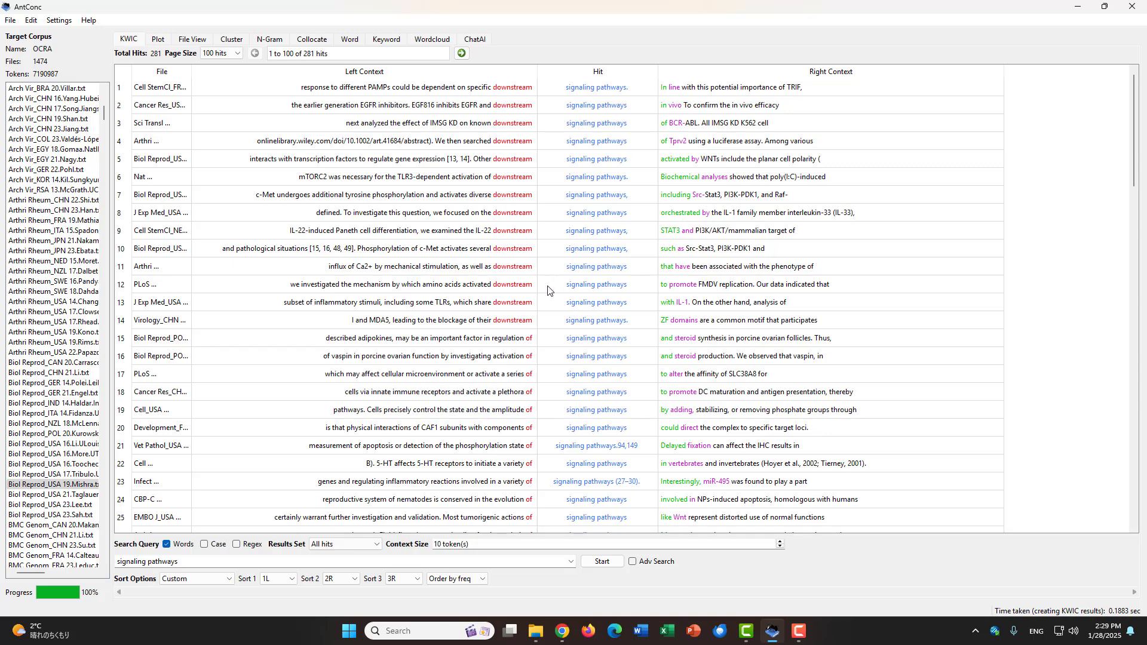
# Step: Examine the words directly before "signaling pathways" and the numbers attached to some hits in the concordance lines
pyautogui.scroll(-2, 536, 363)
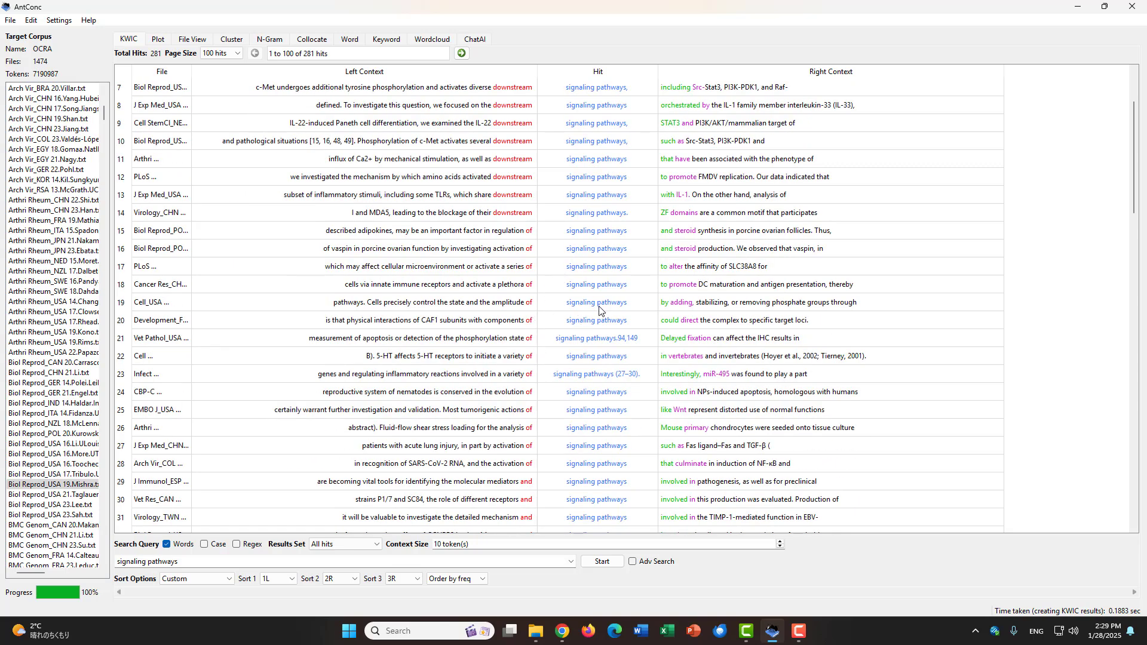
pyautogui.scroll(-1, 598, 311)
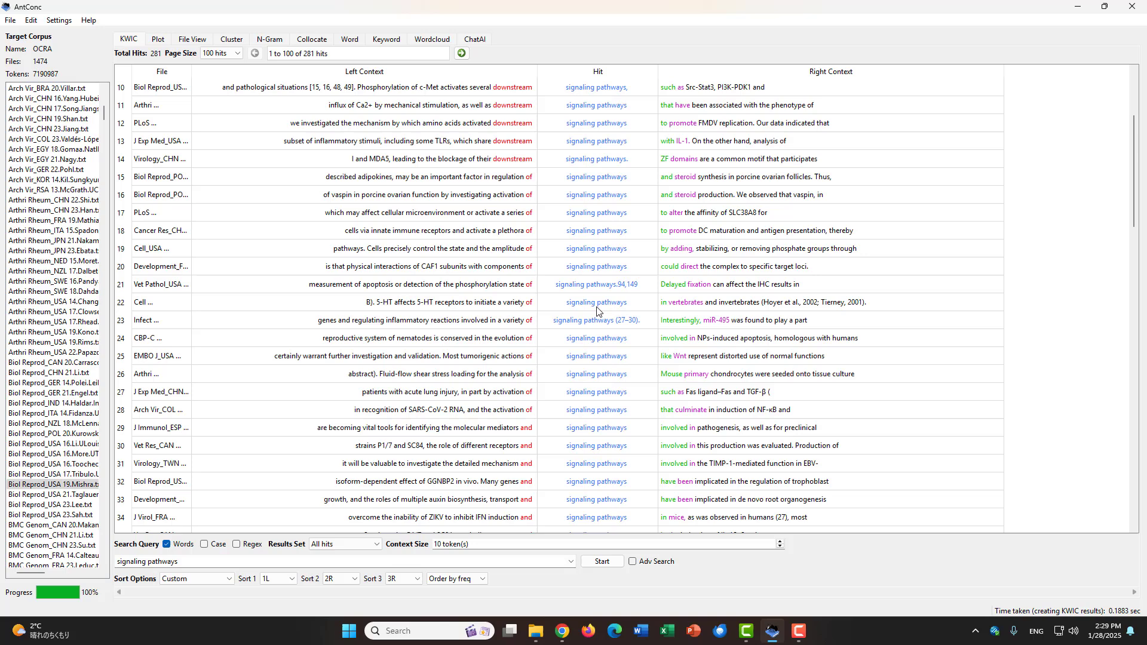
pyautogui.click(621, 287)
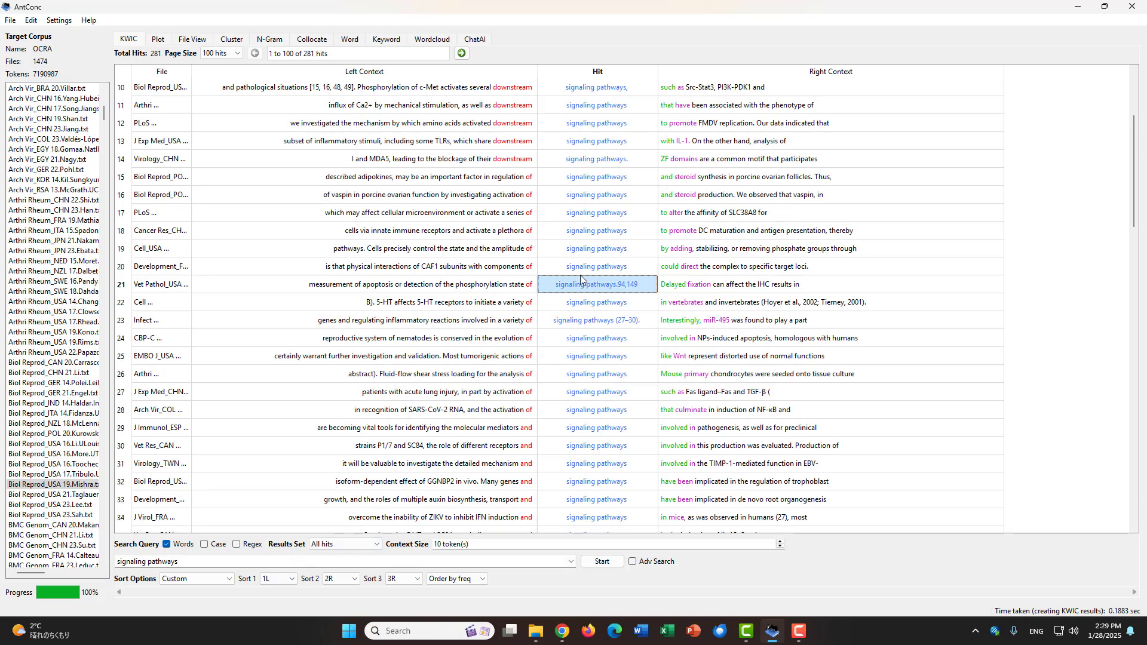
pyautogui.scroll(3, 565, 266)
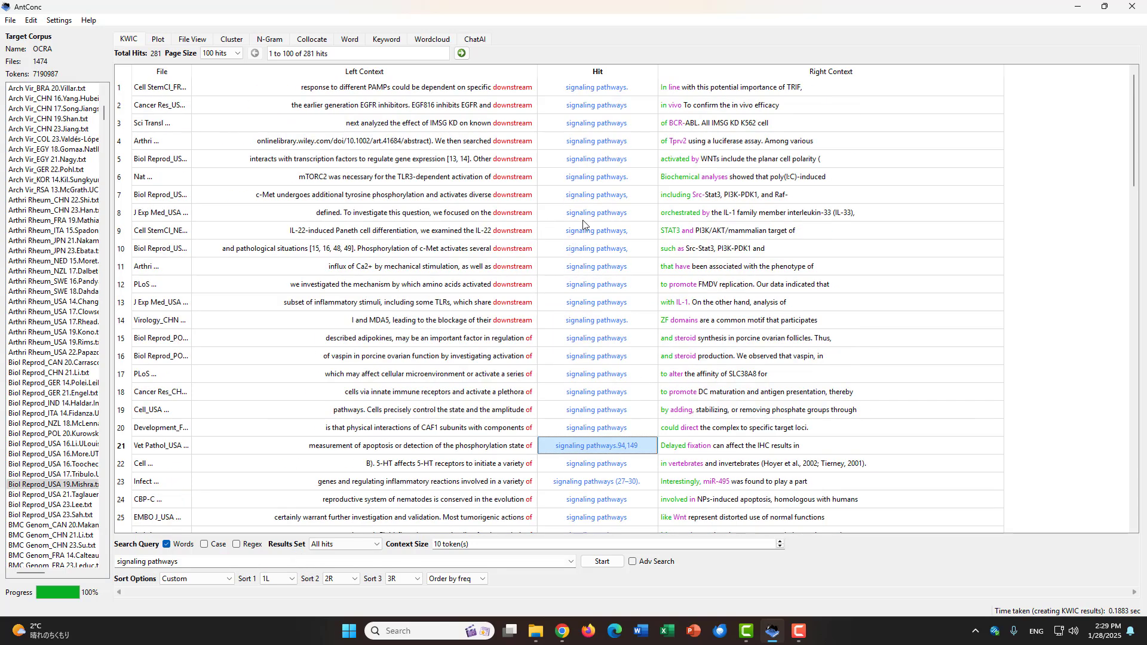
pyautogui.scroll(-15, 580, 288)
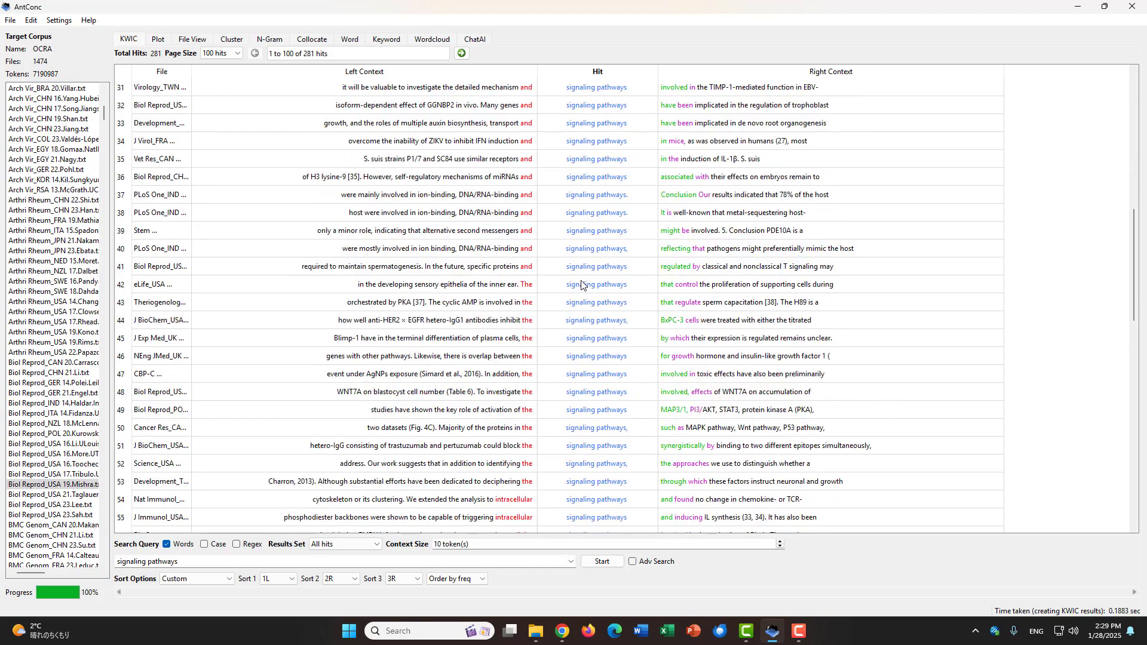
pyautogui.scroll(-4, 582, 287)
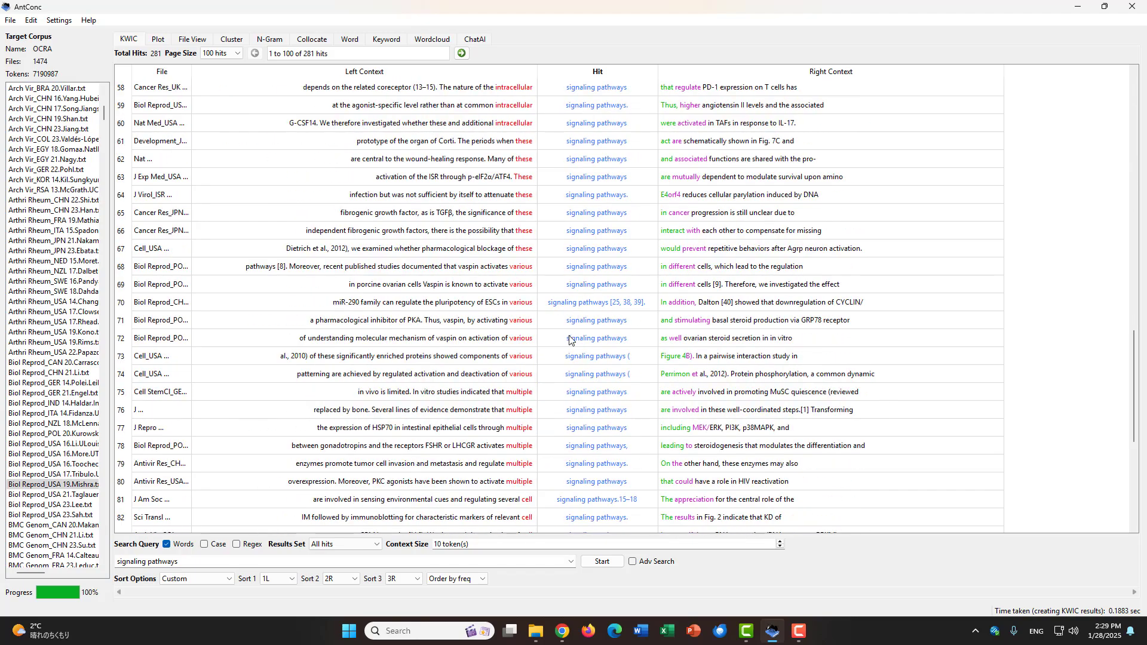
pyautogui.scroll(19, 574, 380)
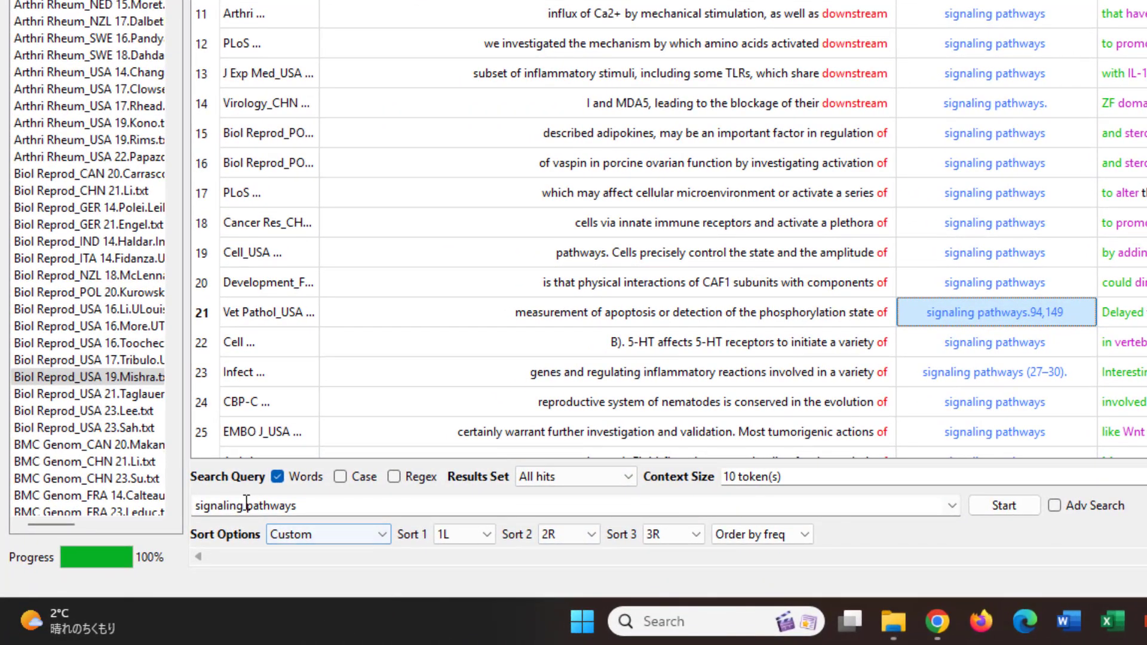
# Step: Add a wildcard after "signal" so the query reads signal*ing pathways, and run the search
pyautogui.click(236, 506)
pyautogui.click(228, 506)
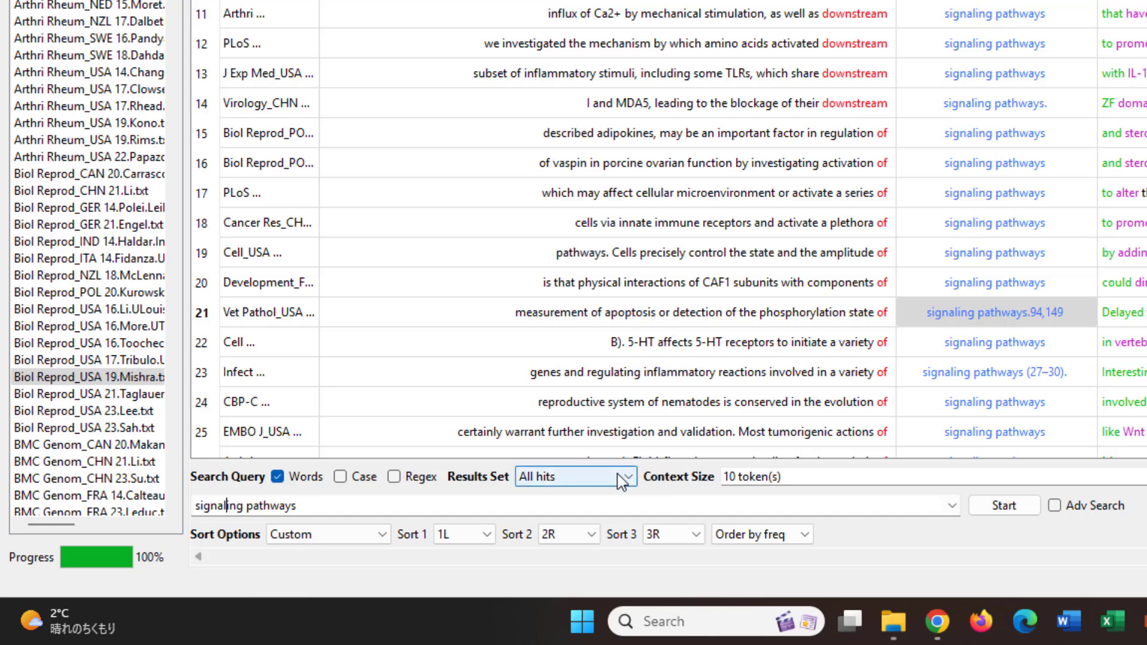
pyautogui.write('*')
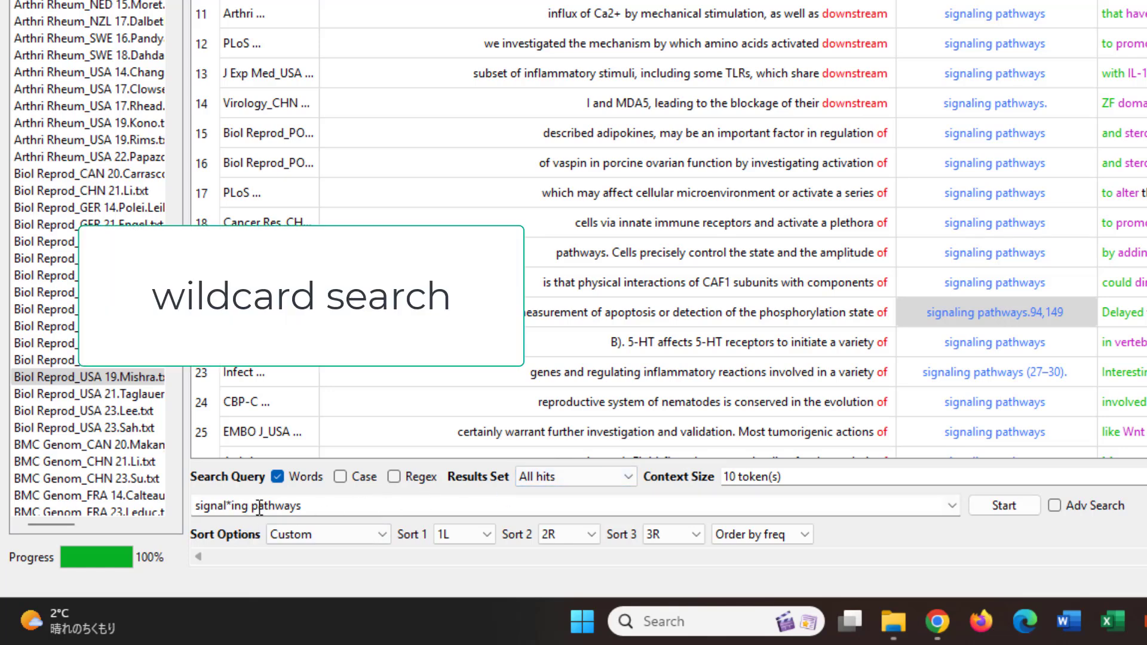
pyautogui.hotkey('shift', 'Left')
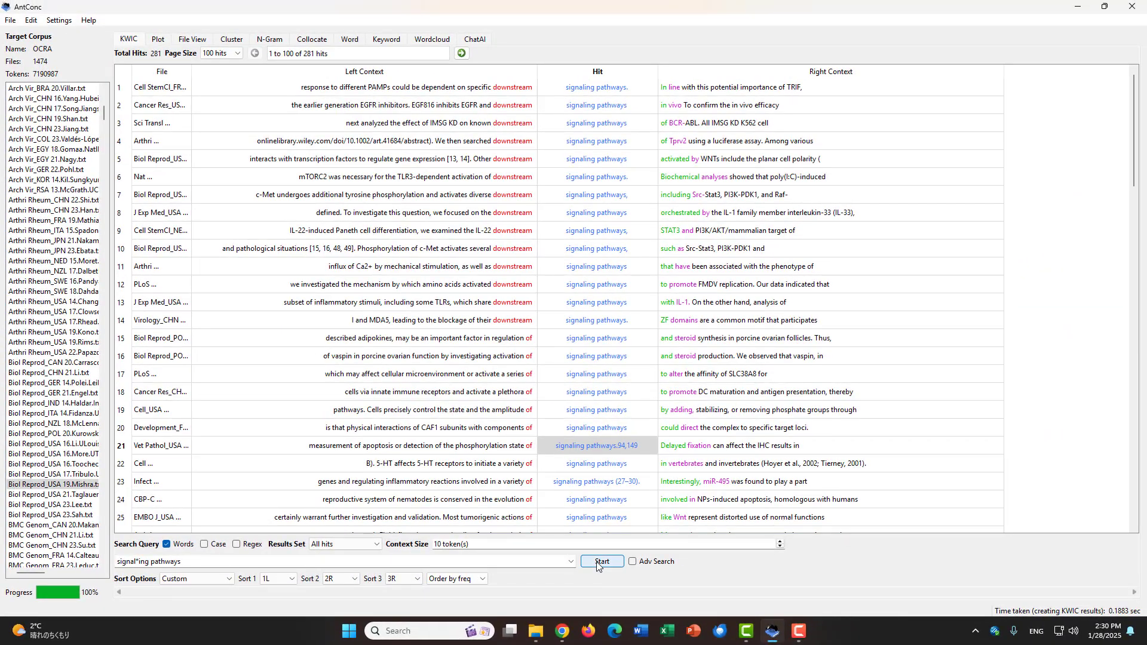
pyautogui.click(1004, 505)
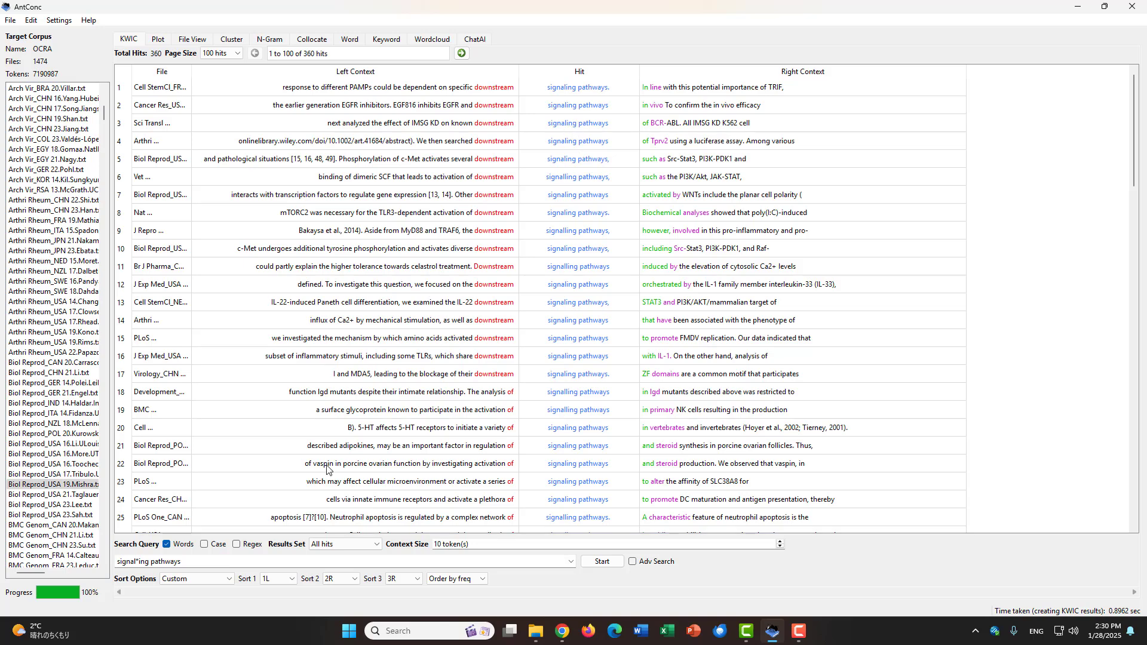
# Step: Change the sort order to Sort center to right and rerun the signal*ing pathways search
pyautogui.click(212, 580)
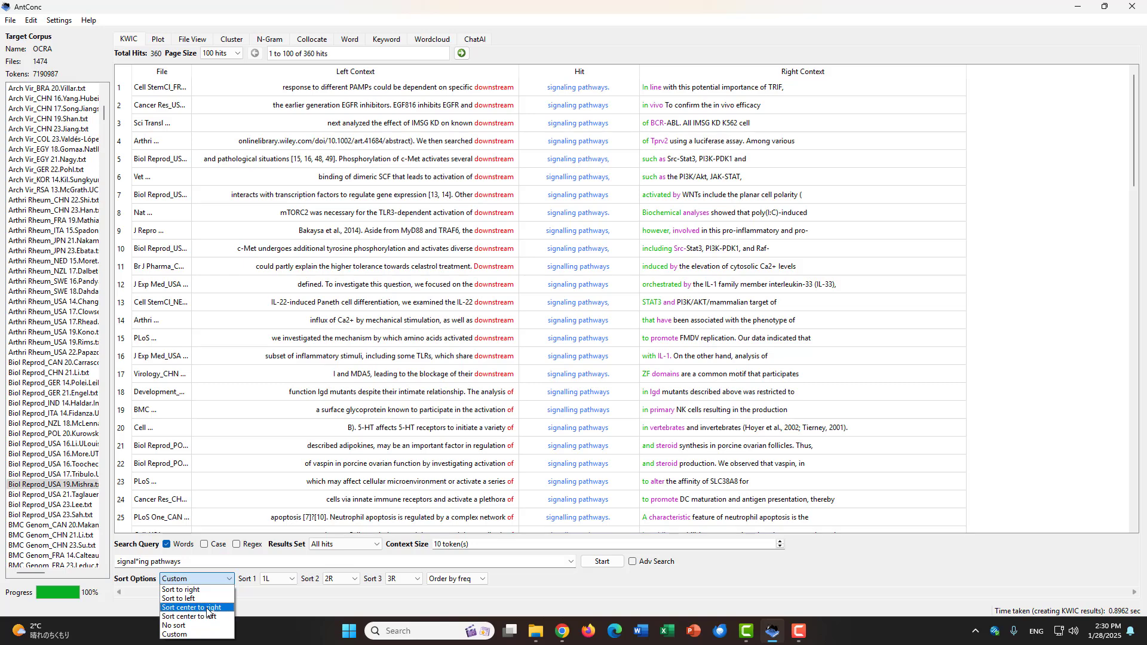
pyautogui.click(206, 609)
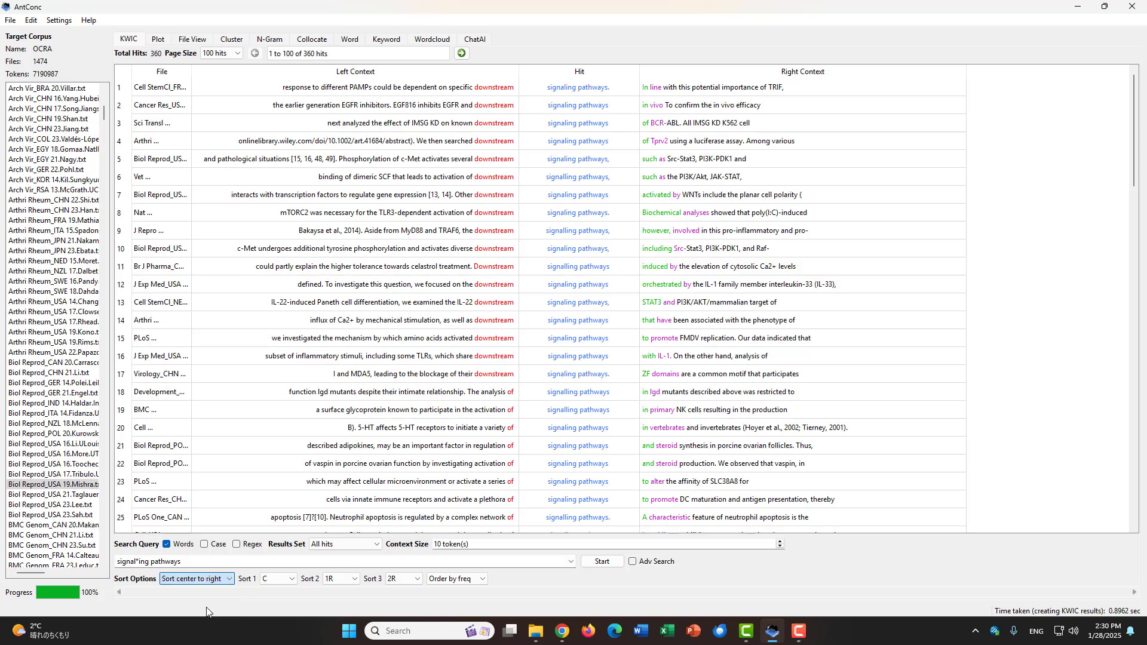
pyautogui.click(603, 563)
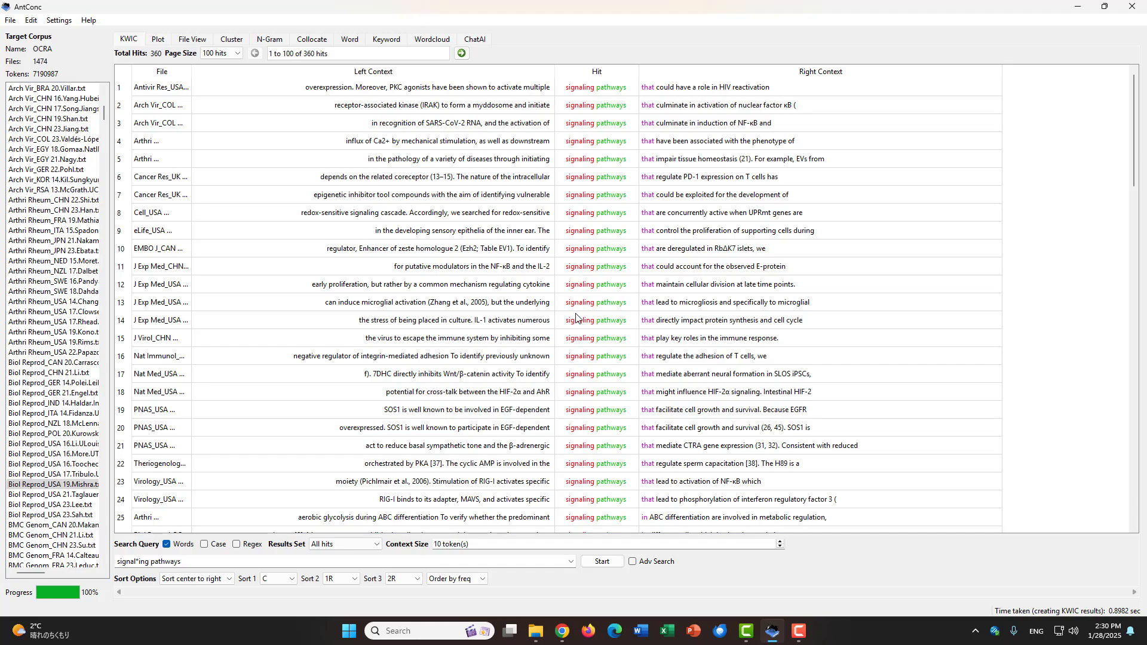
# Step: Look through the pages of hits up to the last one and back one page, comparing the "signaling" and "signalling" spellings
pyautogui.scroll(-11, 575, 323)
pyautogui.scroll(-14, 574, 323)
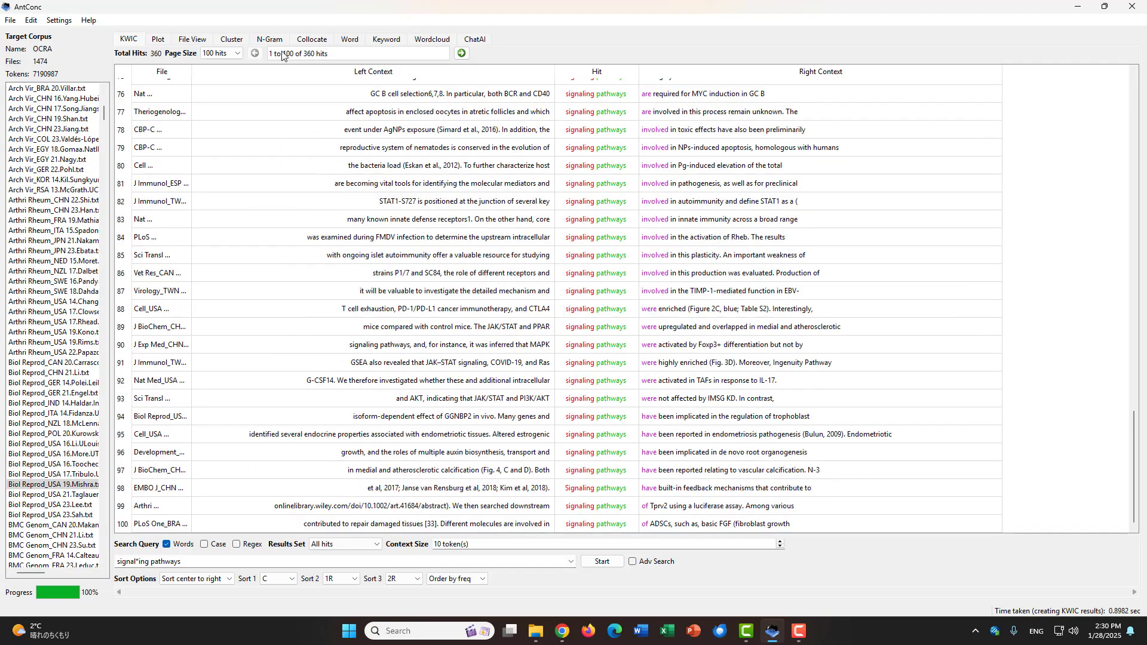
pyautogui.click(461, 54)
pyautogui.click(462, 54)
pyautogui.click(461, 54)
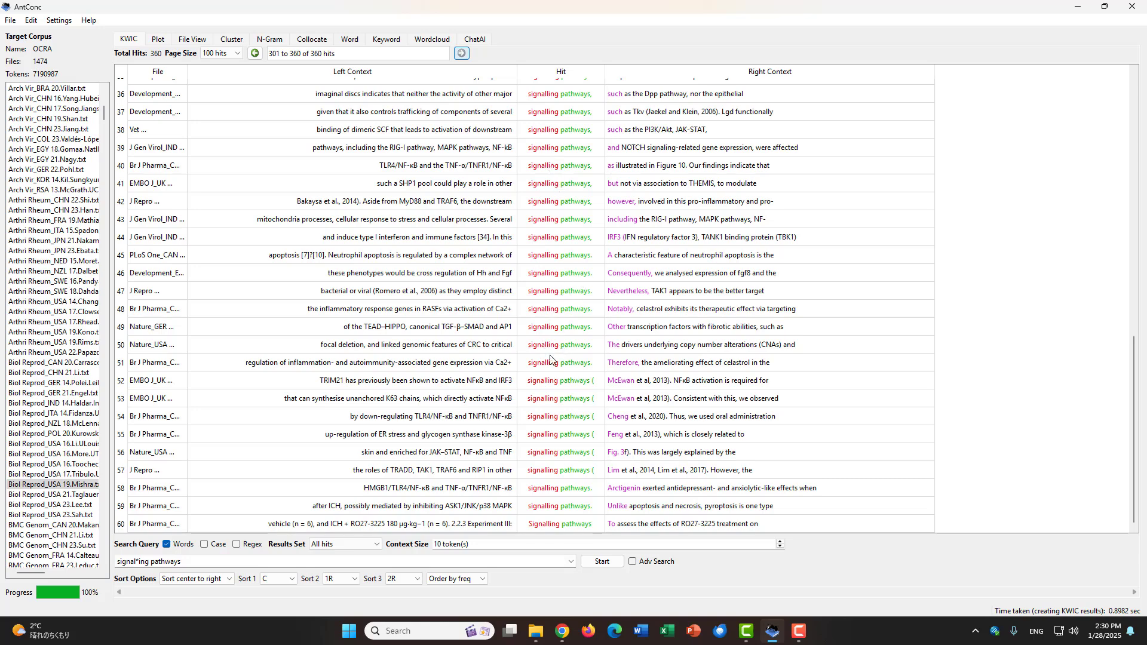
pyautogui.scroll(12, 550, 350)
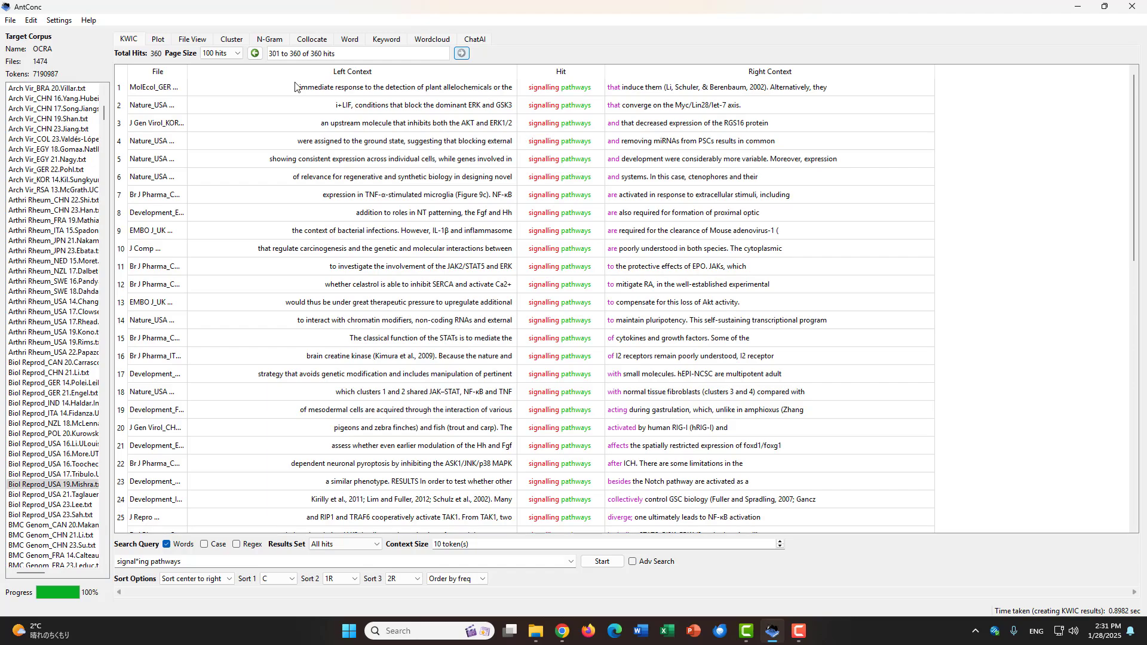
pyautogui.click(255, 54)
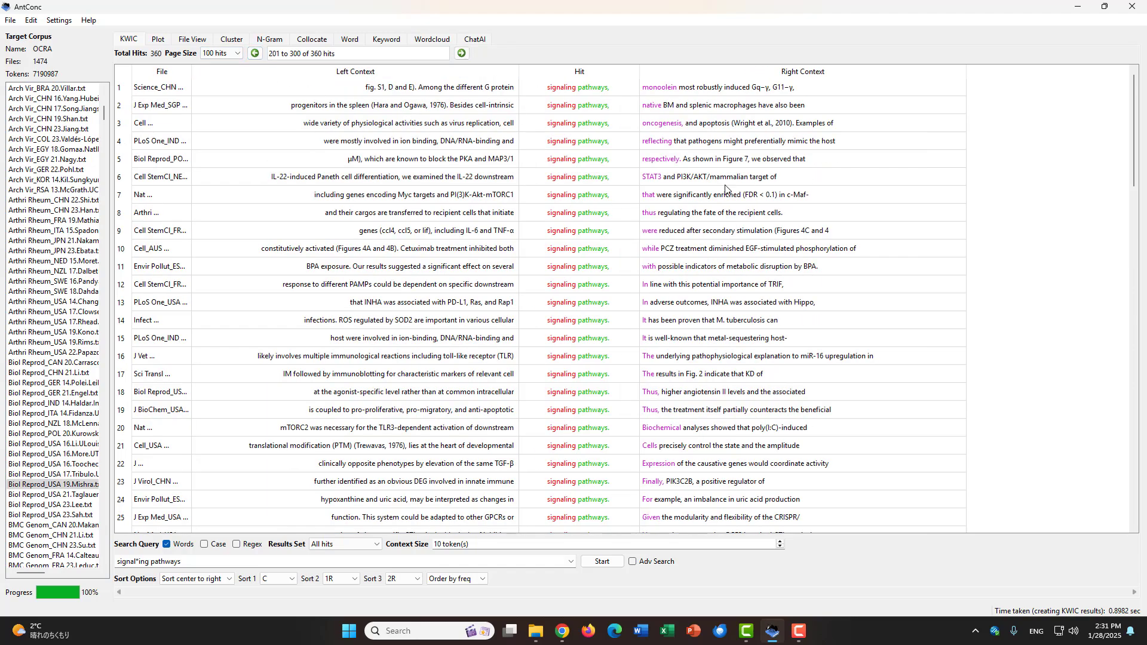
pyautogui.scroll(-20, 726, 189)
pyautogui.scroll(1, 589, 265)
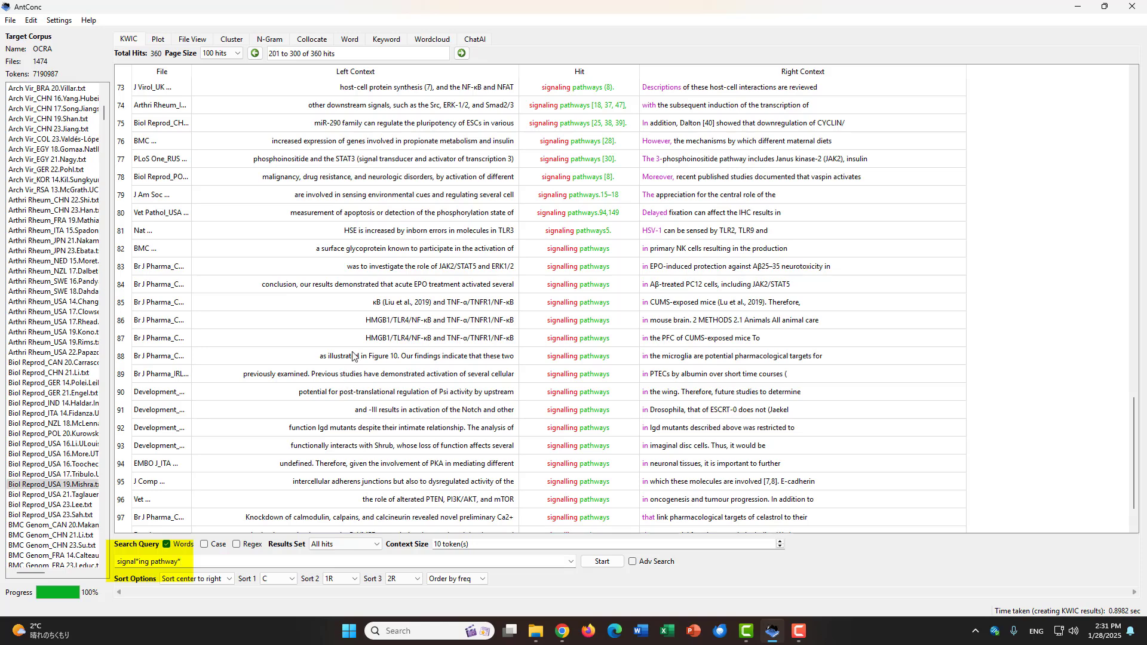
# Step: Broaden the query to signal*ing pathway*, run the search, and review the first page of concordance lines
pyautogui.click(603, 563)
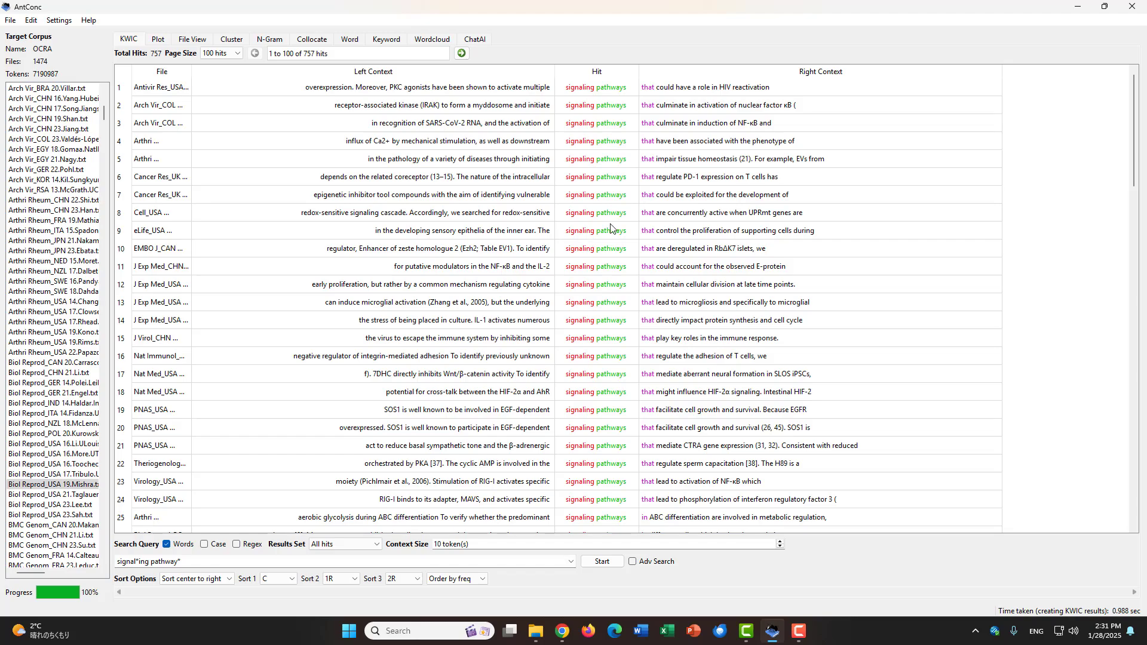
pyautogui.scroll(-17, 621, 322)
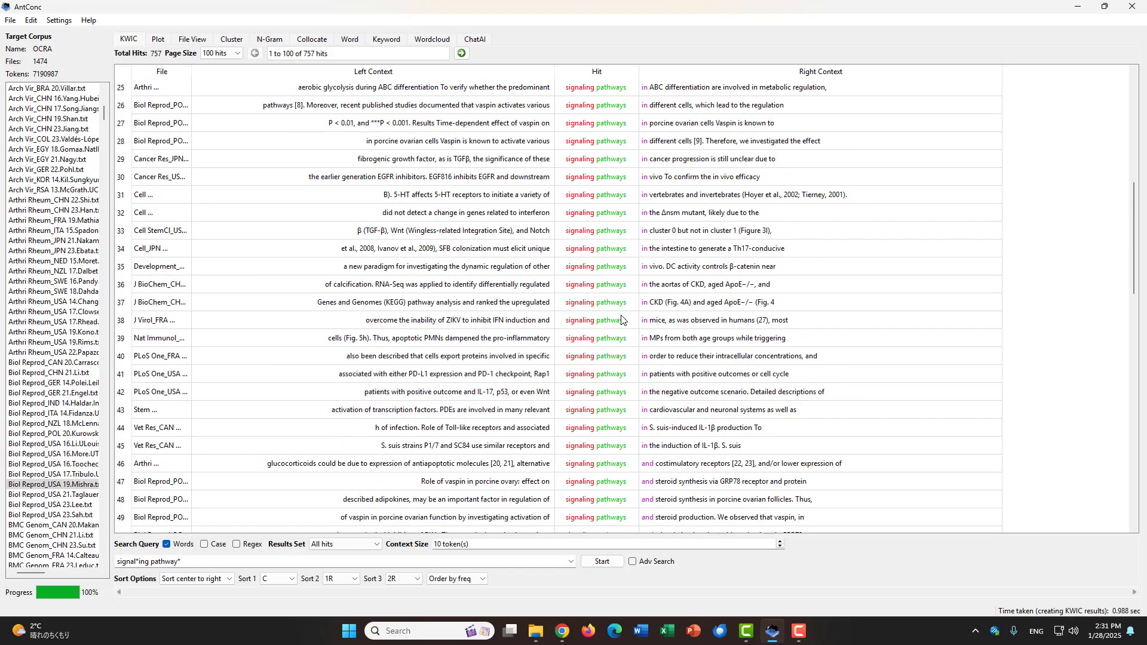
pyautogui.scroll(-8, 622, 322)
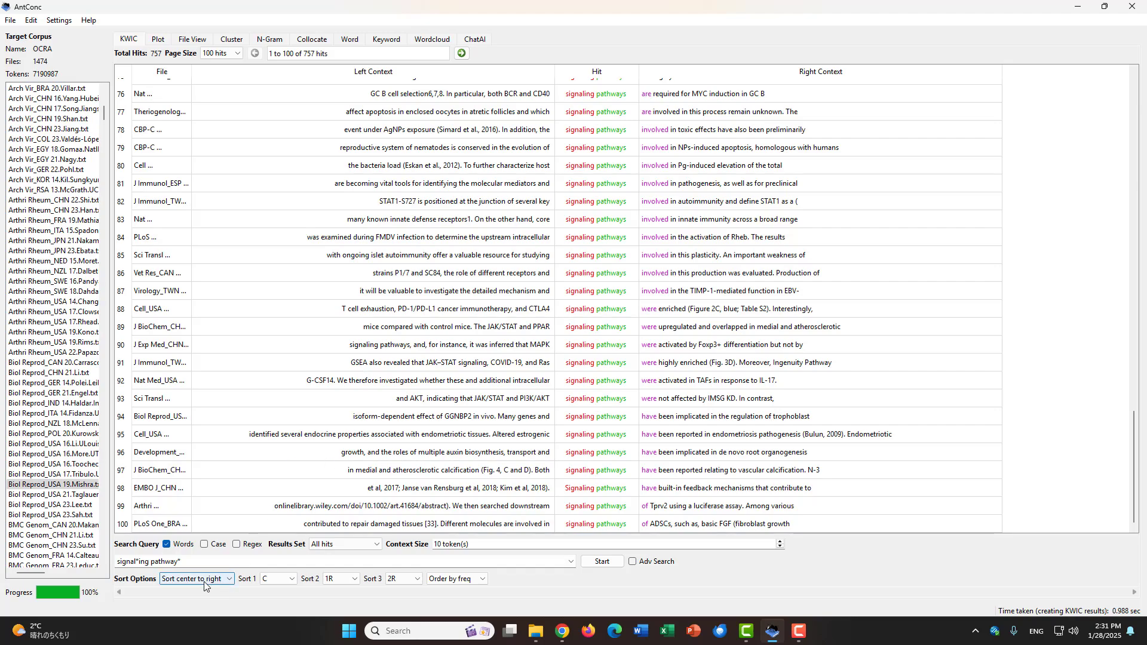
pyautogui.scroll(15, 610, 418)
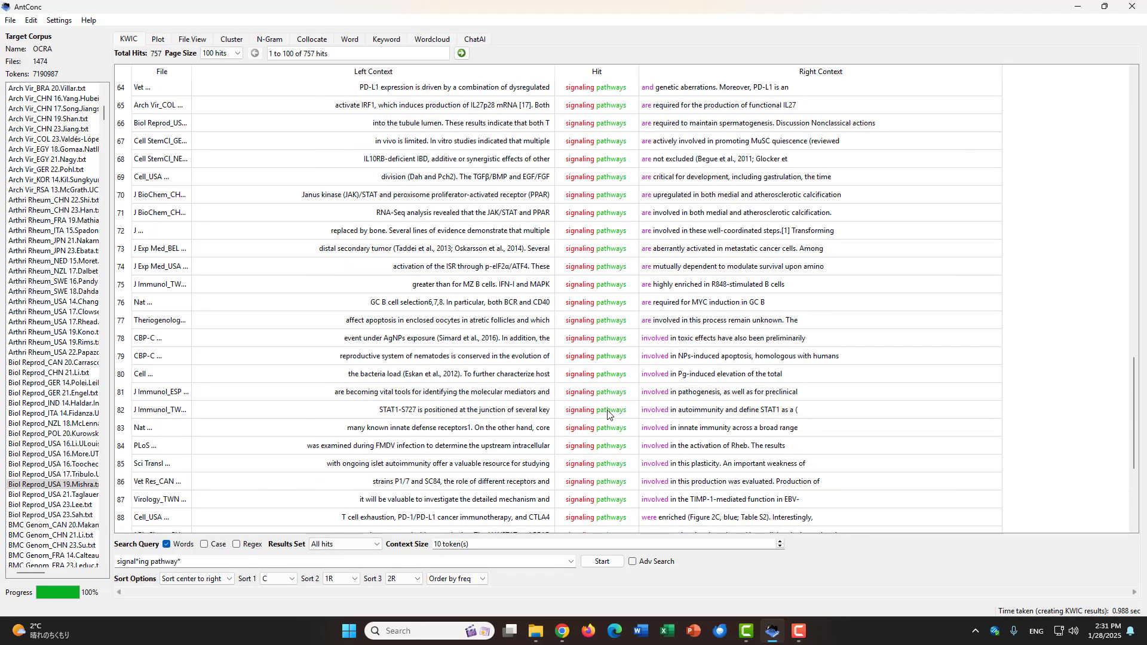
pyautogui.scroll(6, 601, 377)
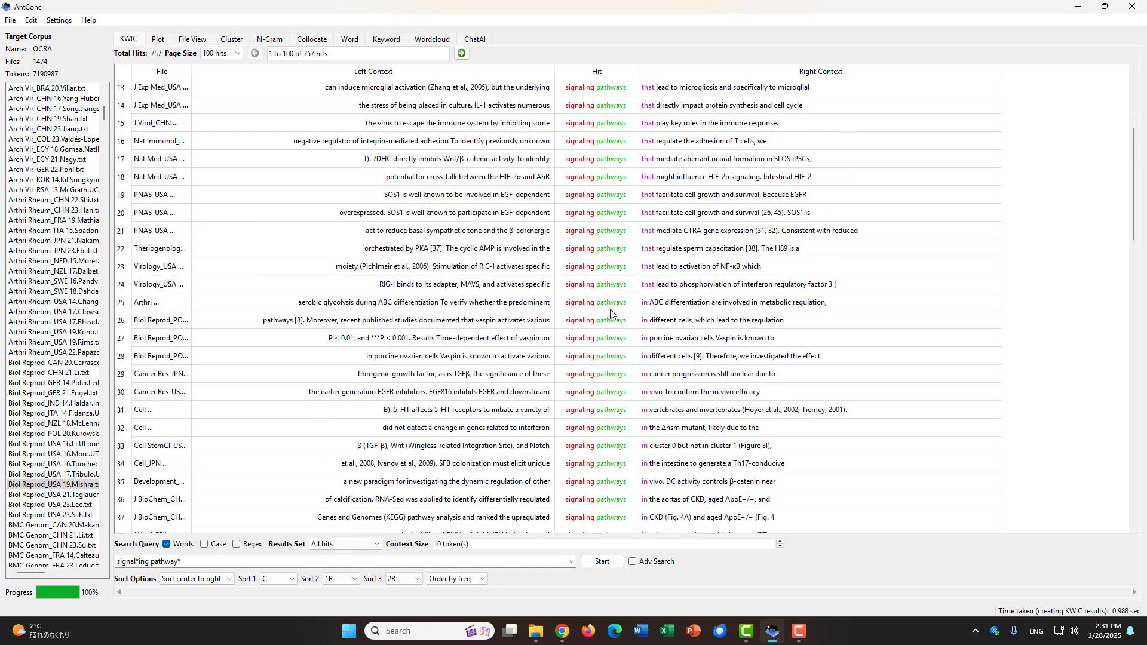
pyautogui.scroll(4, 538, 328)
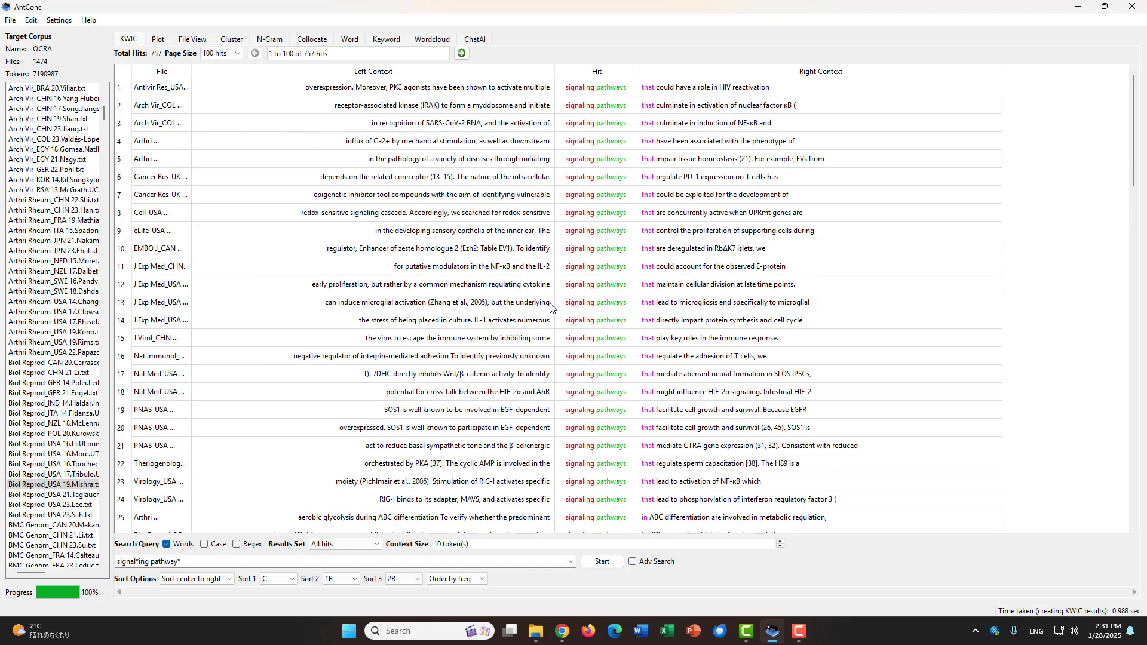
# Step: Re-sort the signal*ing pathway* hits with Sort to left and examine the left contexts, starting with the NF-κB lines
pyautogui.click(229, 581)
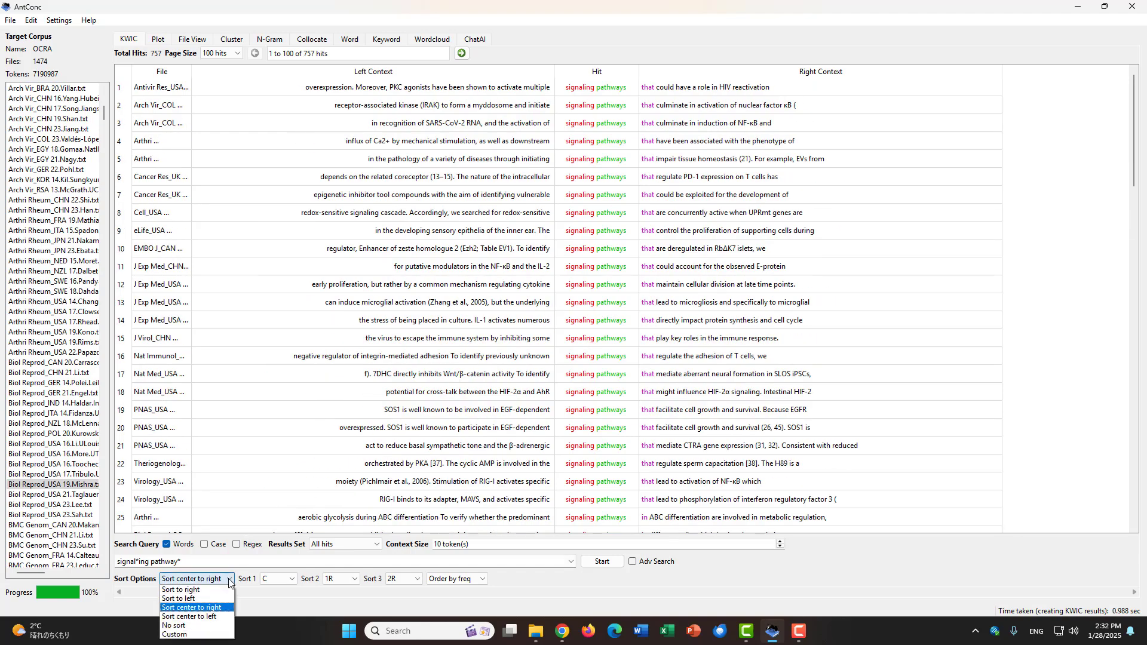
pyautogui.click(208, 599)
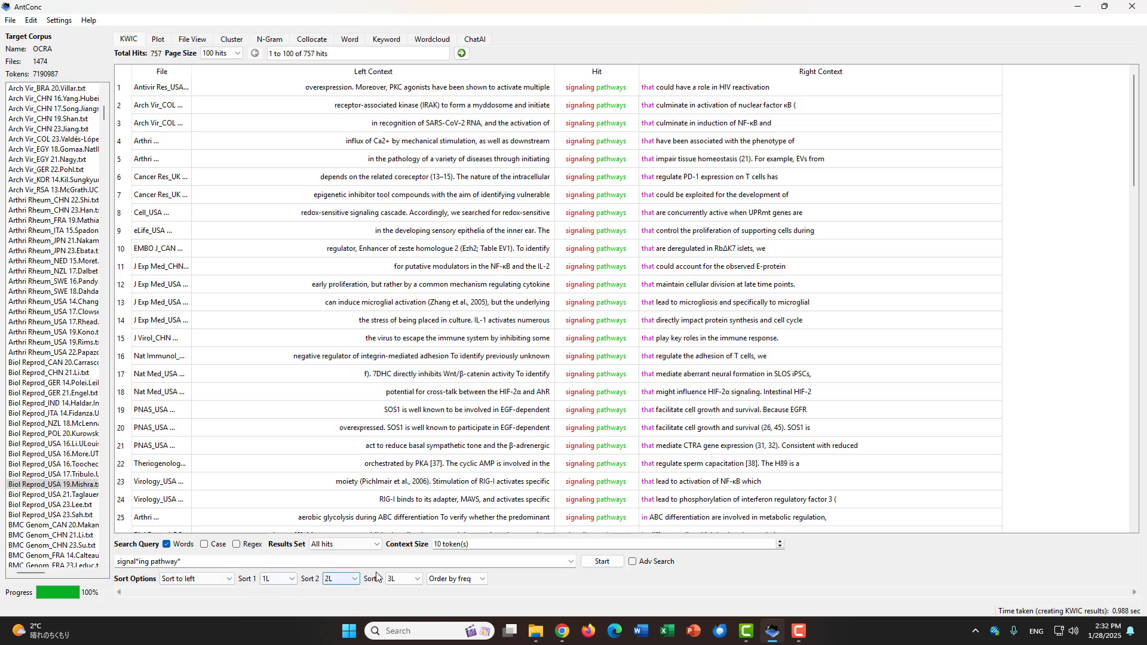
pyautogui.click(601, 562)
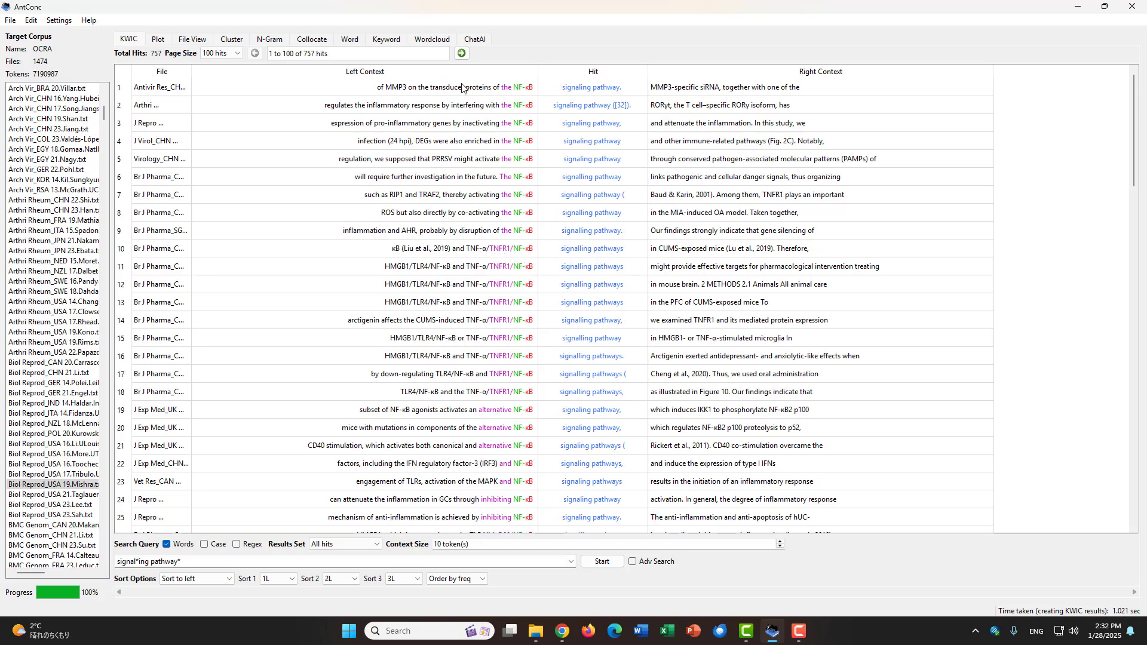
pyautogui.moveTo(465, 88); pyautogui.dragTo(514, 484)
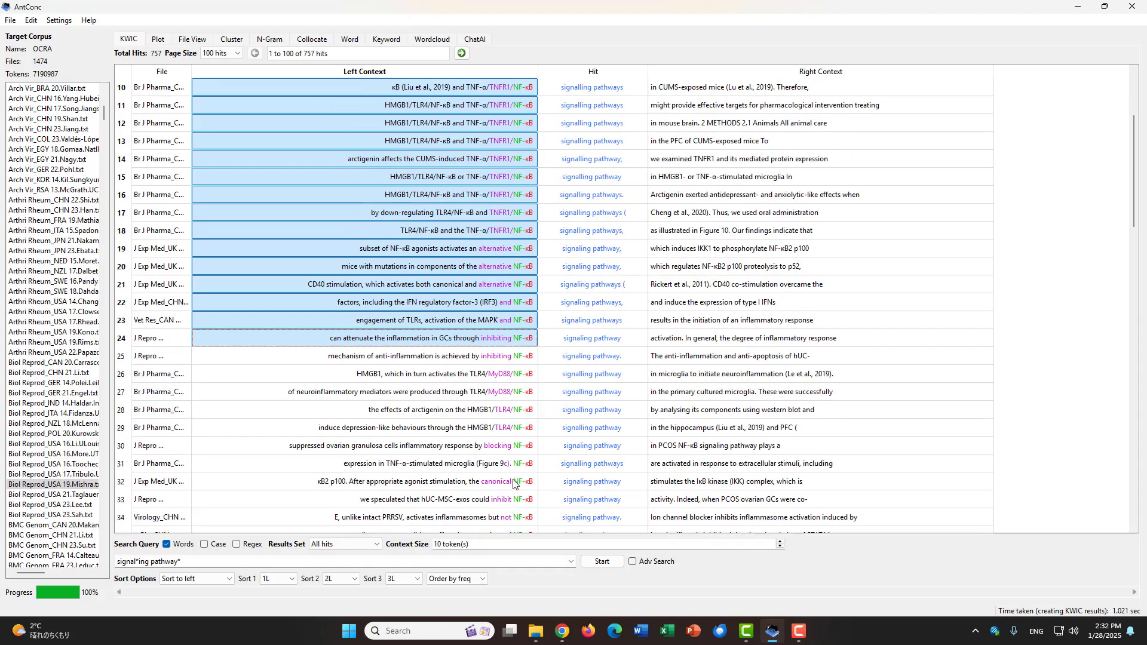
pyautogui.scroll(-6, 512, 388)
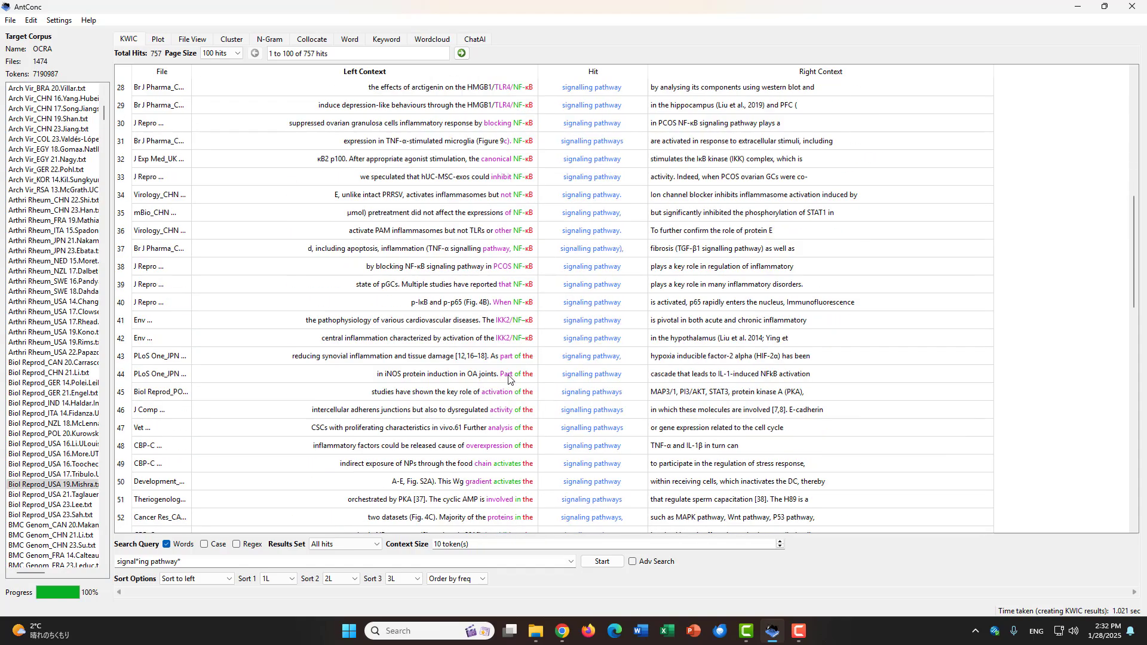
# Step: Return to the first hits and widen the File column until the full source file names are readable
pyautogui.click(463, 340)
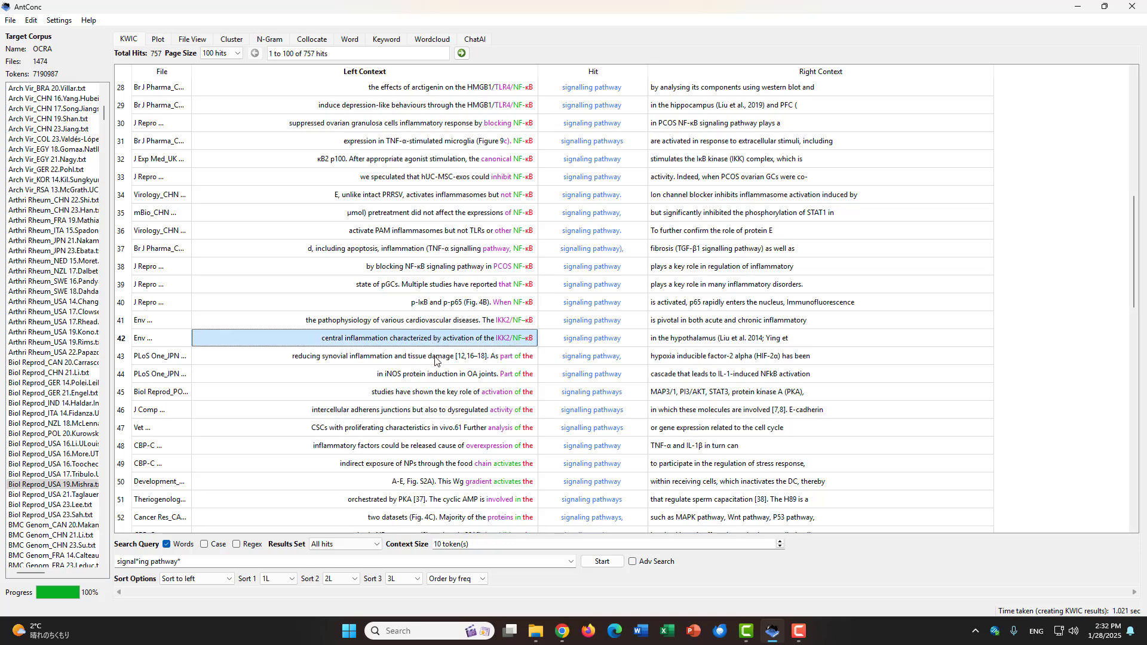
pyautogui.scroll(9, 435, 359)
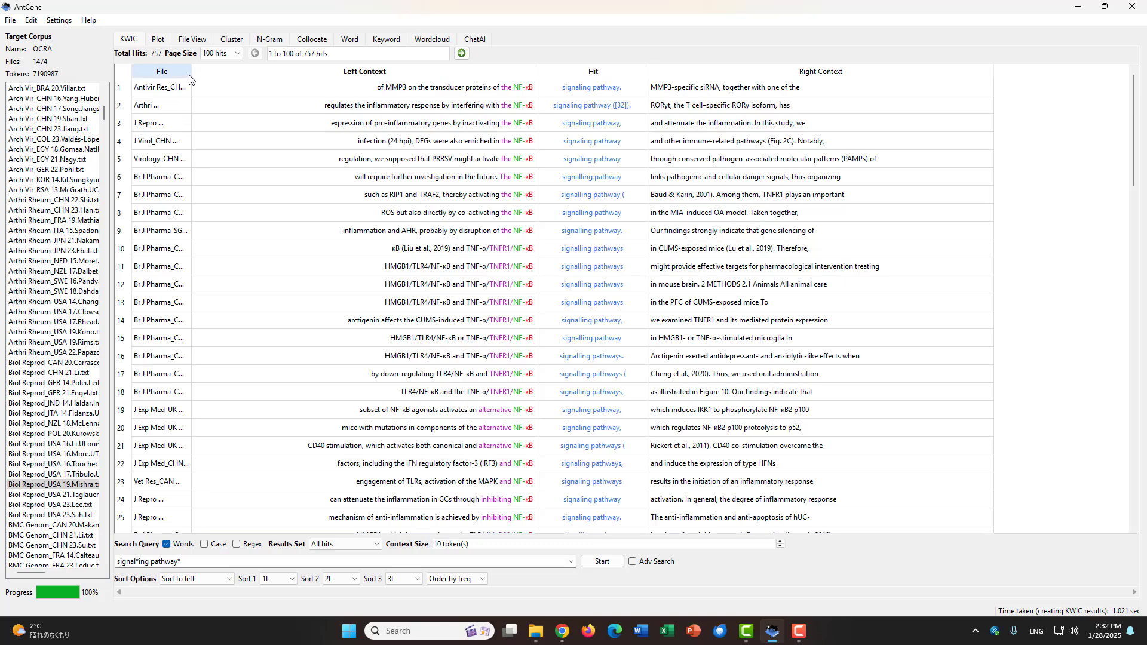
pyautogui.moveTo(192, 72); pyautogui.dragTo(323, 82)
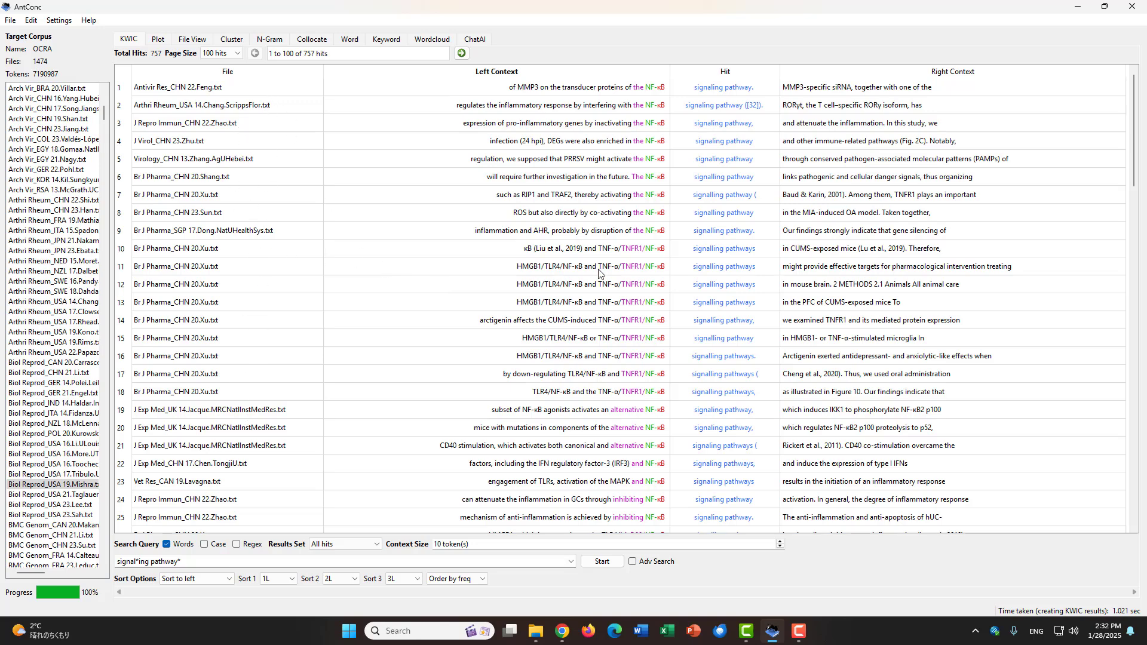
# Step: Check which source files the TNFR1/NF-κB hits in rows 10 to 18 and the hits in rows 6 to 8 come from
pyautogui.moveTo(268, 254); pyautogui.dragTo(247, 396)
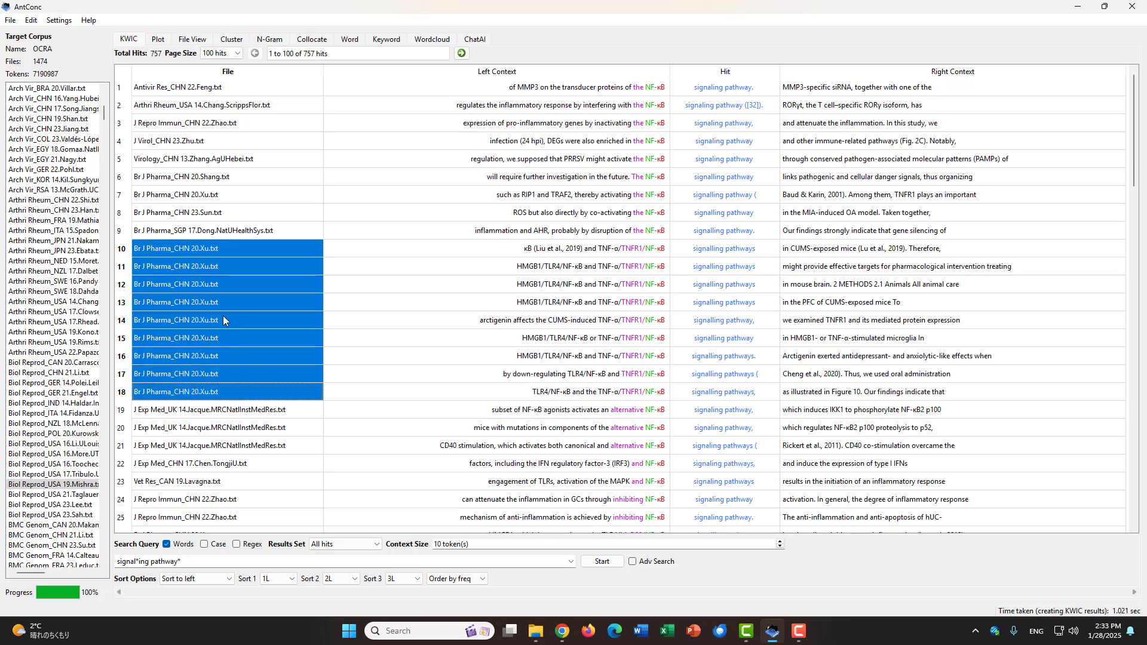
pyautogui.click(229, 196)
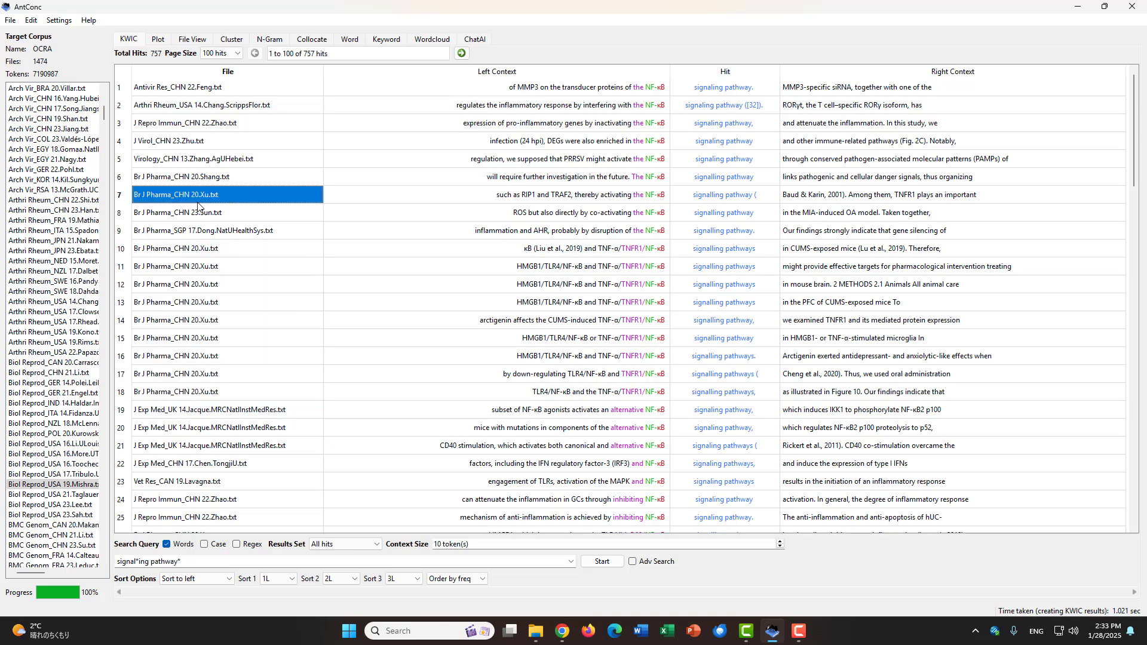
pyautogui.click(245, 219)
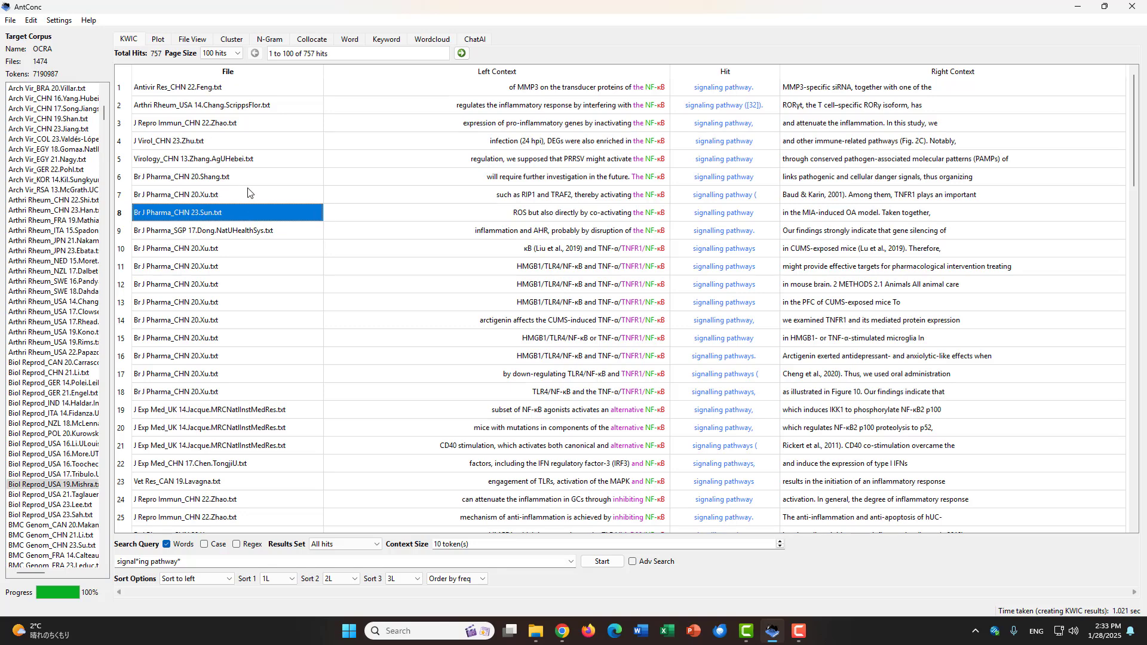
pyautogui.click(249, 182)
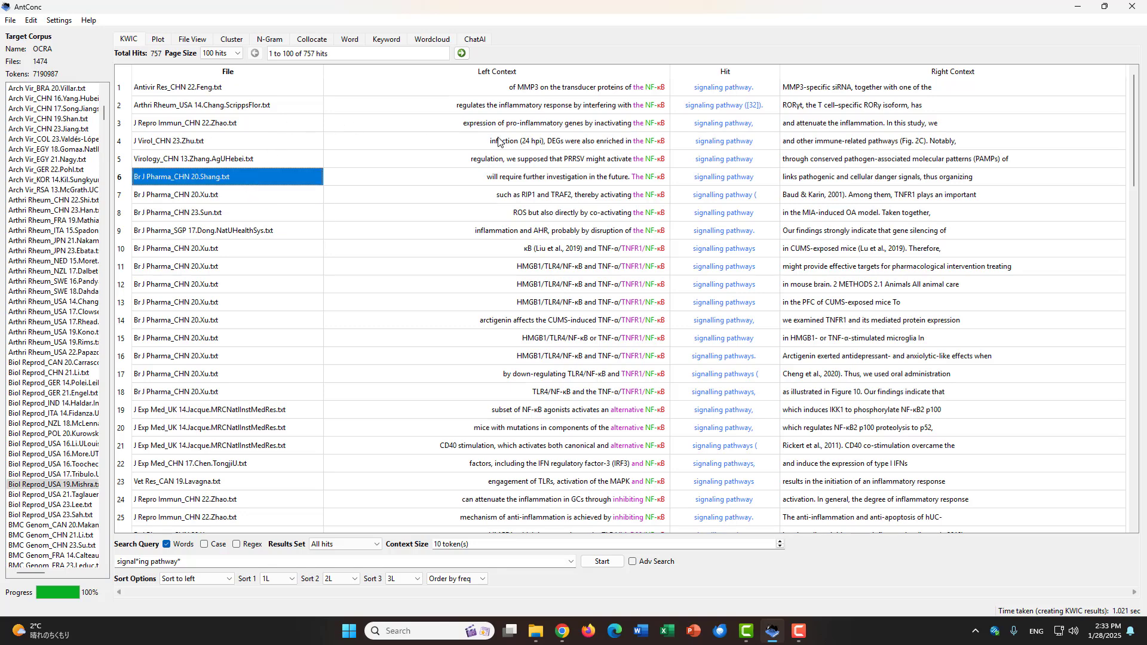
# Step: Highlight the source file names from row 1 to row 55 and compare how the hits spread across different files
pyautogui.moveTo(300, 95); pyautogui.dragTo(263, 274)
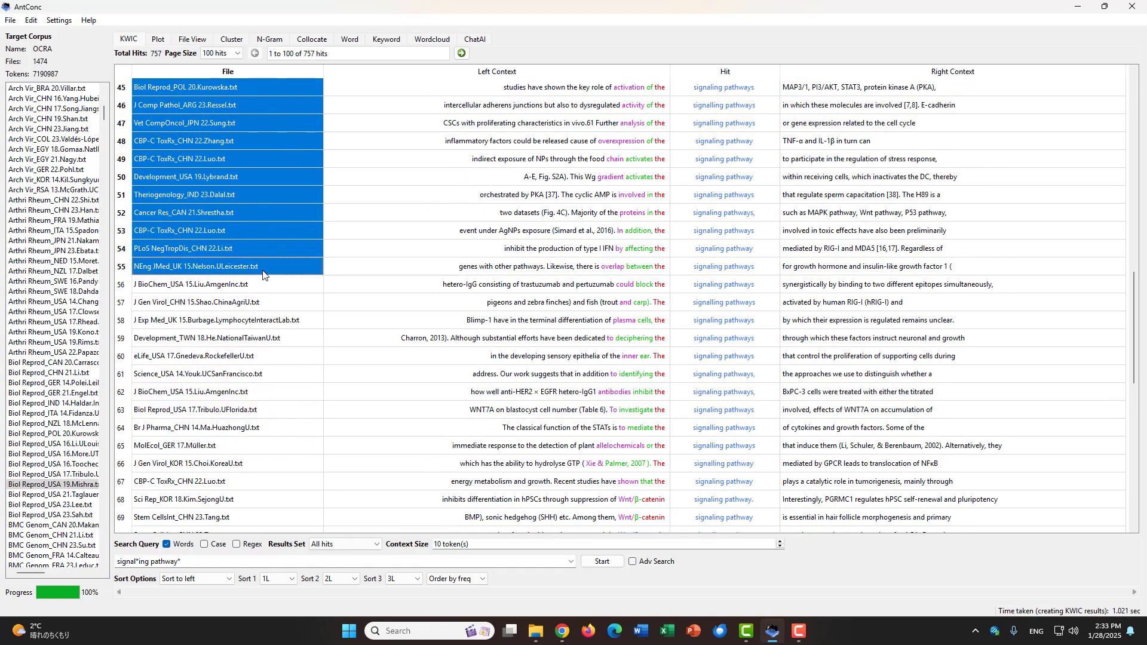
pyautogui.scroll(5, 263, 275)
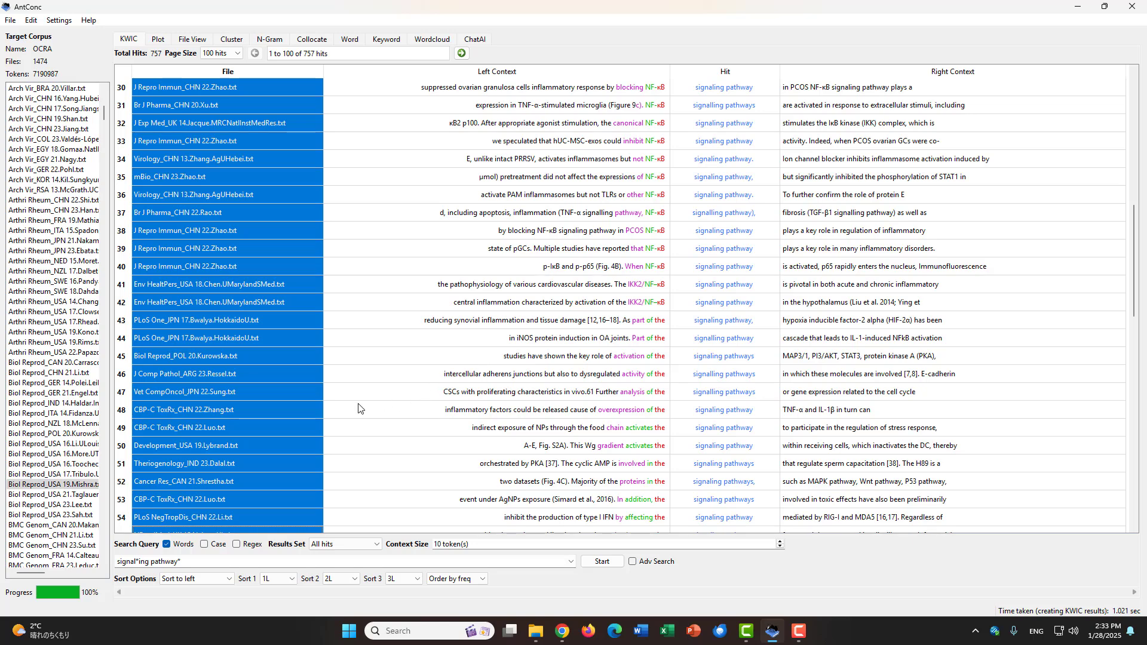
pyautogui.click(309, 411)
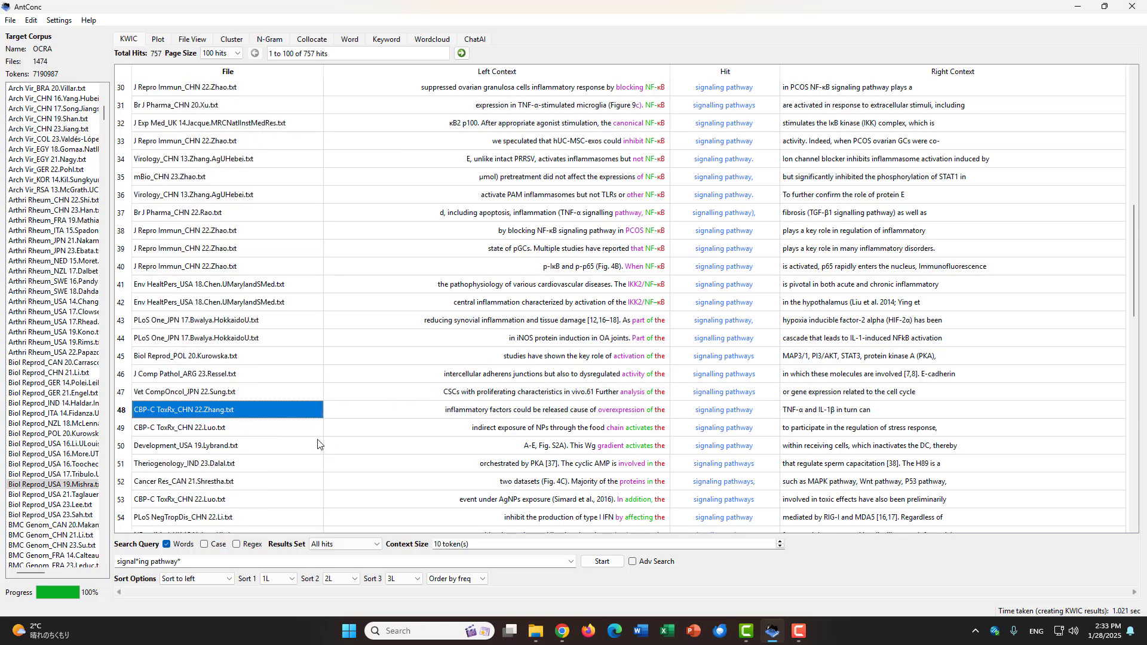
pyautogui.scroll(1, 304, 394)
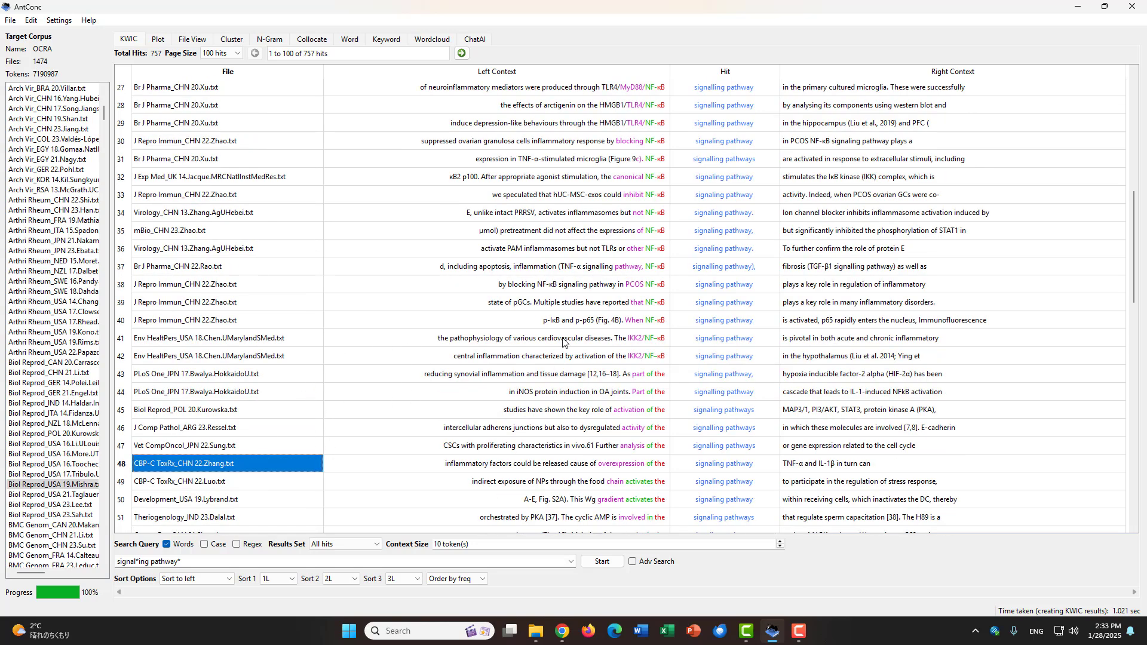